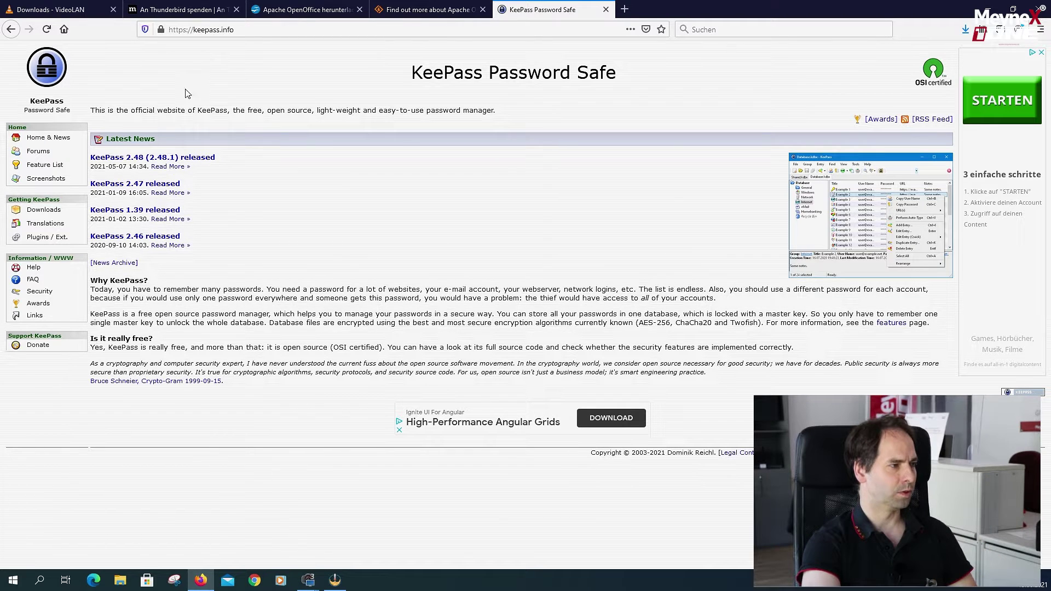
Download the KeePass 2.48.1 Windows installer from SourceForge and save the file.
{"action": "left_click", "coordinate": [139, 159]}
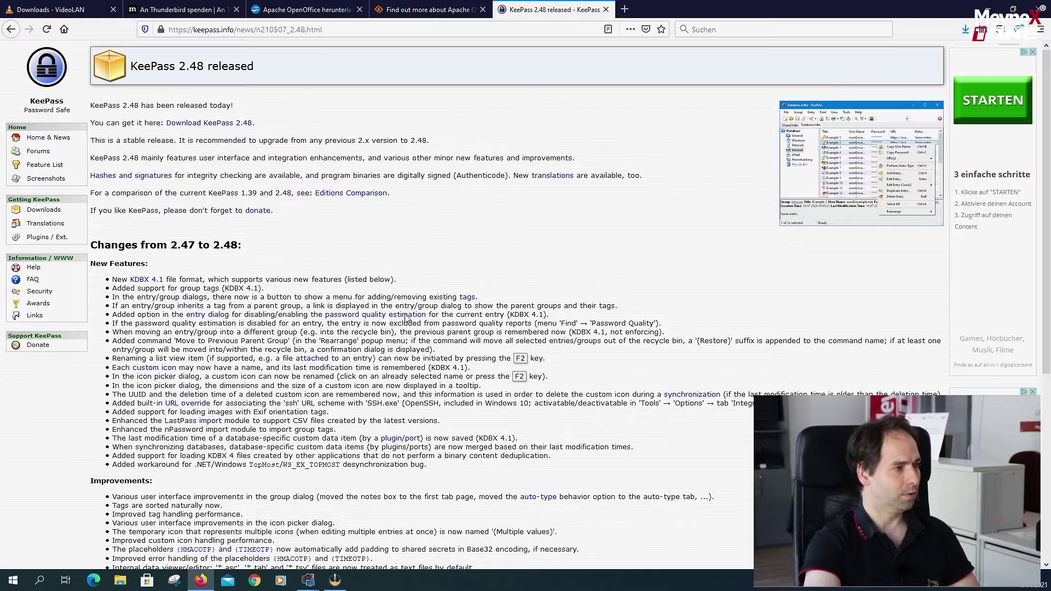
{"action": "left_click", "coordinate": [241, 124]}
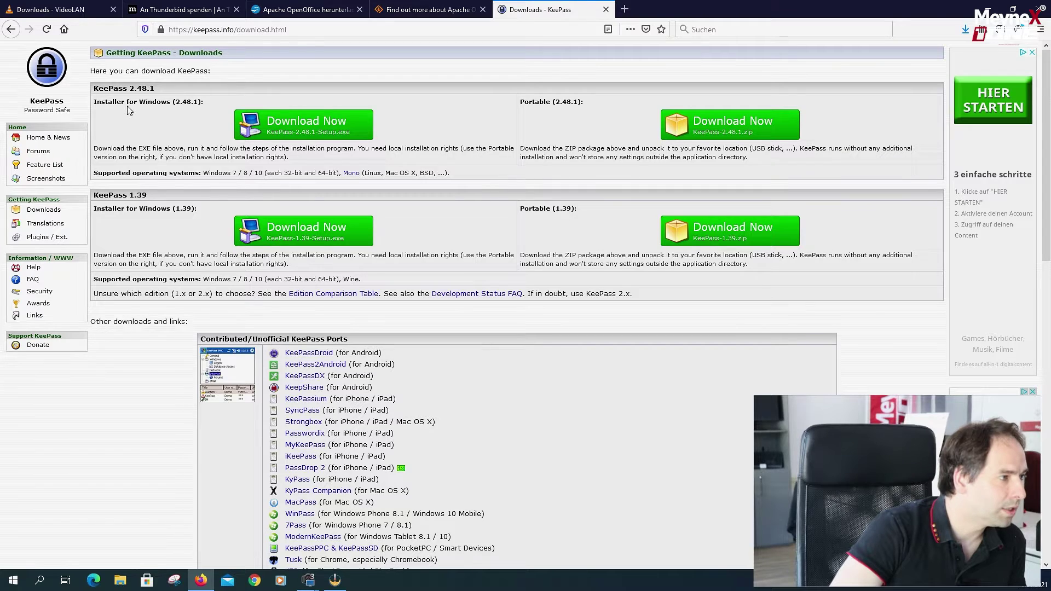
{"action": "left_click", "coordinate": [315, 130]}
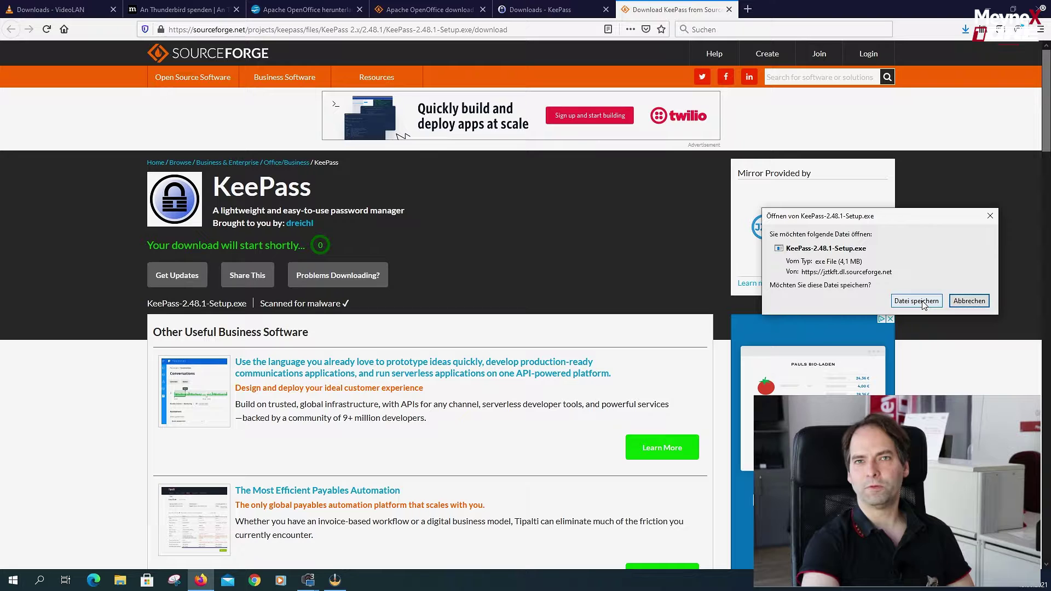
{"action": "left_click", "coordinate": [923, 303]}
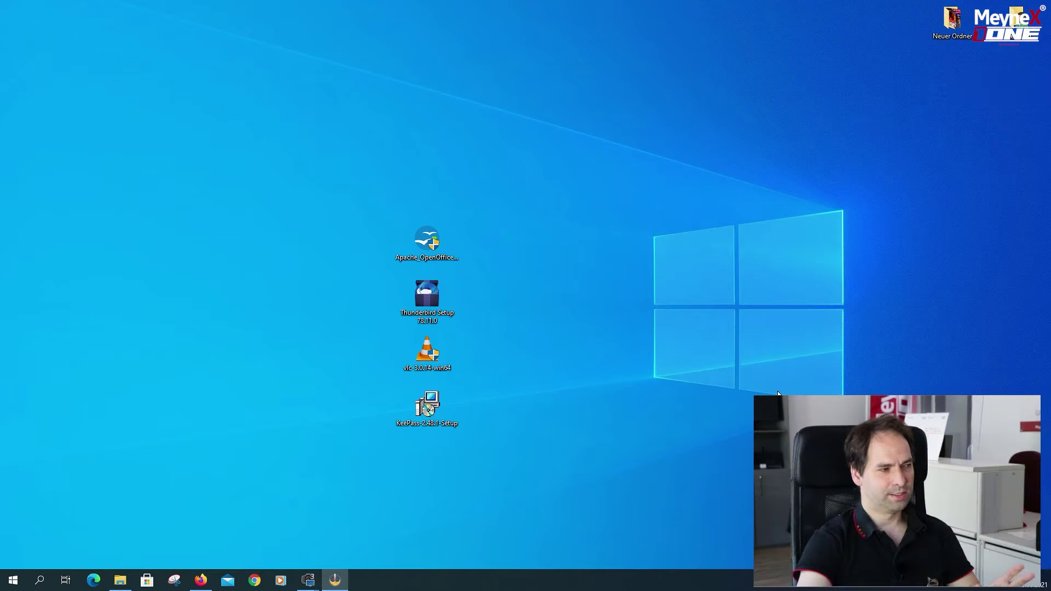
Line up the VLC, OpenOffice, Thunderbird and KeePass installers in one desktop row, then launch the VLC installer.
{"action": "left_click_drag", "start_coordinate": [367, 190], "coordinate": [501, 448]}
{"action": "left_click", "coordinate": [596, 297]}
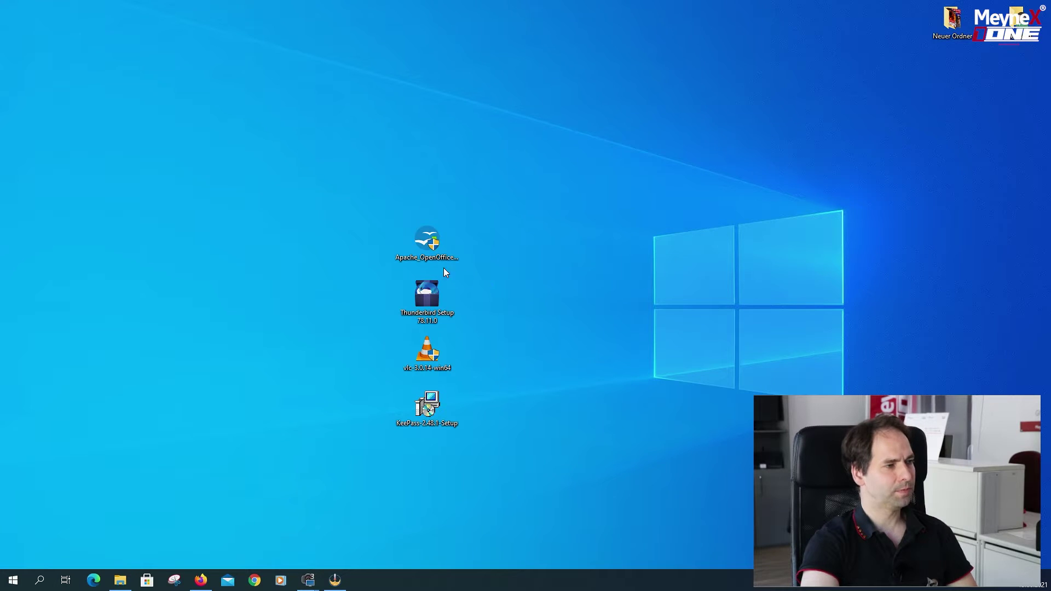
{"action": "left_click_drag", "start_coordinate": [427, 244], "coordinate": [296, 243]}
{"action": "left_click_drag", "start_coordinate": [427, 298], "coordinate": [361, 243]}
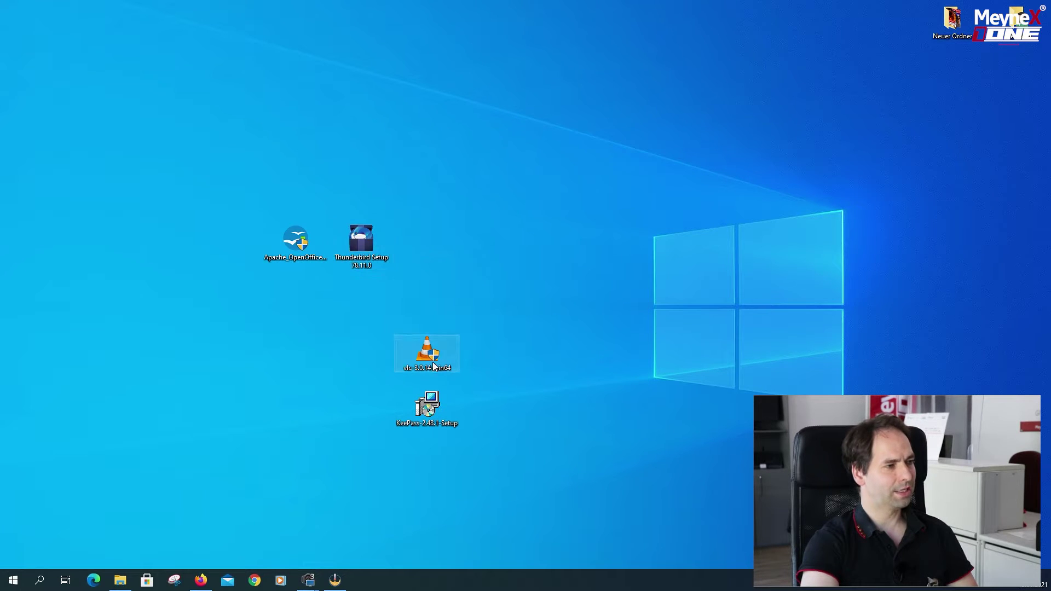
{"action": "left_click_drag", "start_coordinate": [433, 366], "coordinate": [236, 257]}
{"action": "left_click_drag", "start_coordinate": [421, 408], "coordinate": [422, 244]}
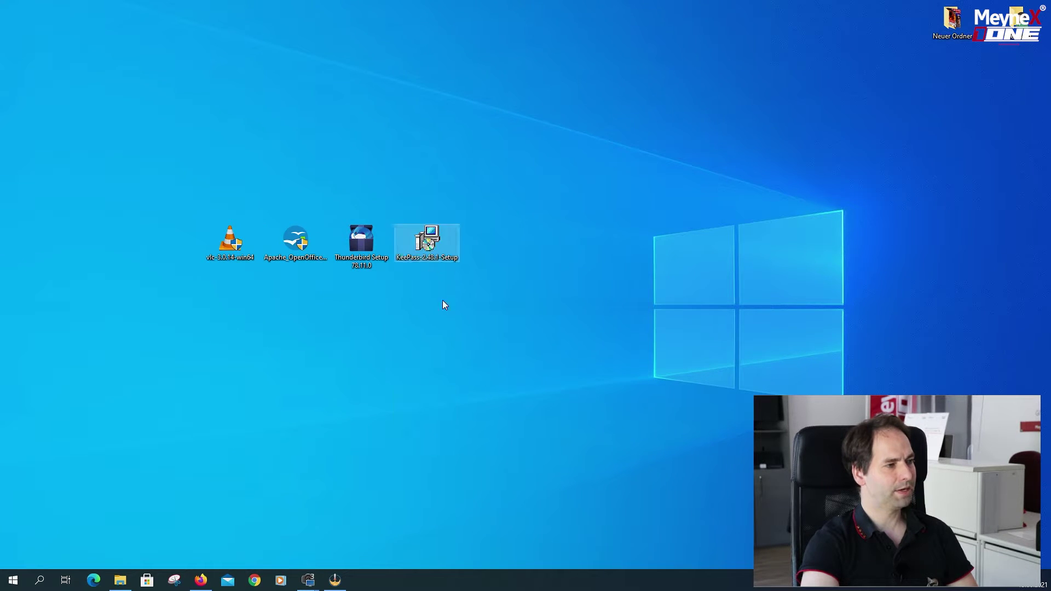
{"action": "left_click", "coordinate": [437, 335]}
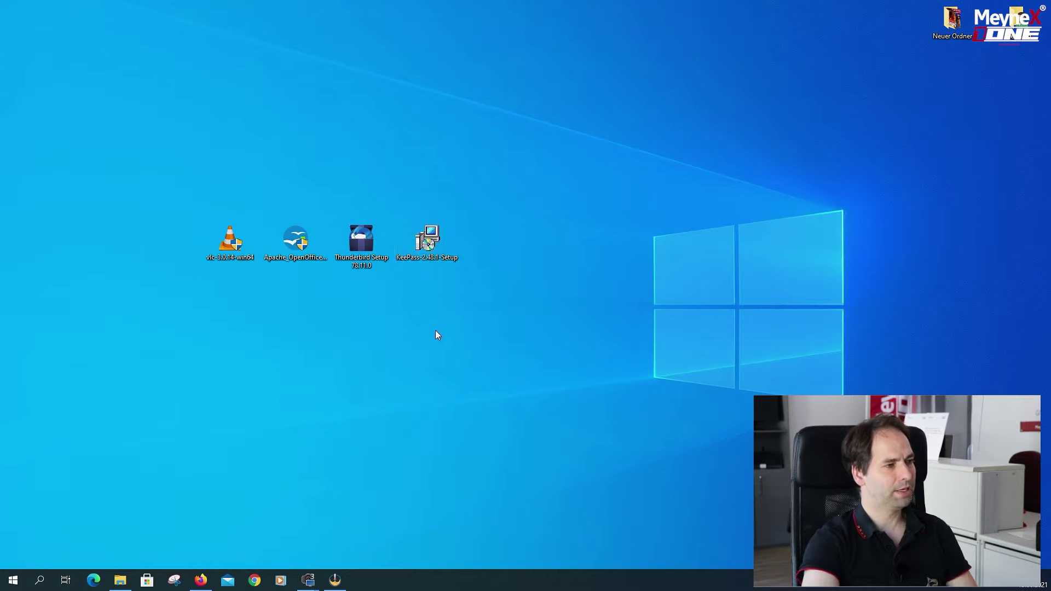
{"action": "double_click", "coordinate": [235, 248]}
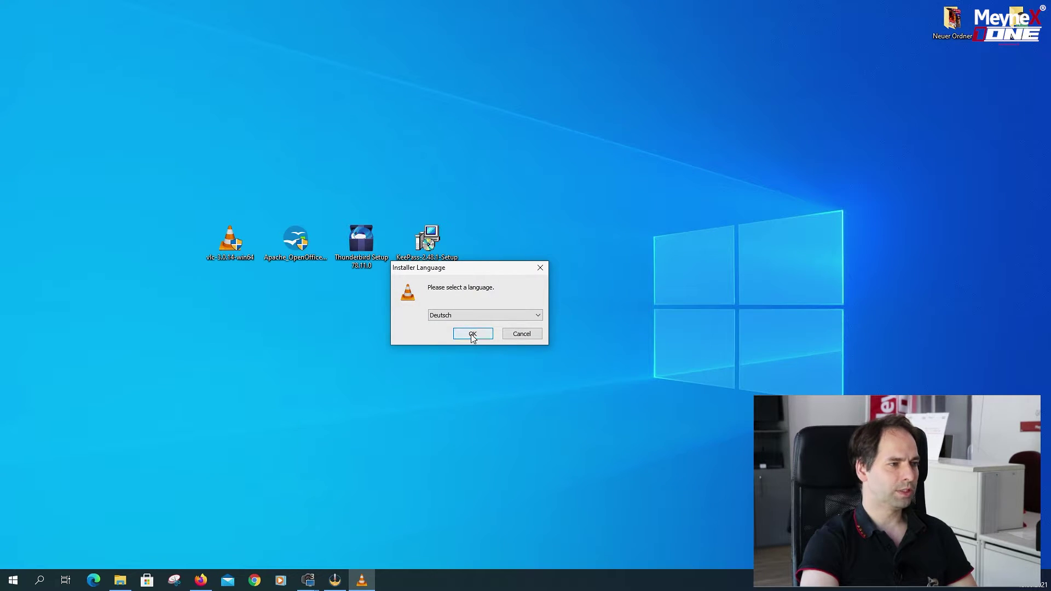
Install VLC in Deutsch with default components and folder, accepting the privacy prompt with both options enabled.
{"action": "left_click", "coordinate": [472, 335]}
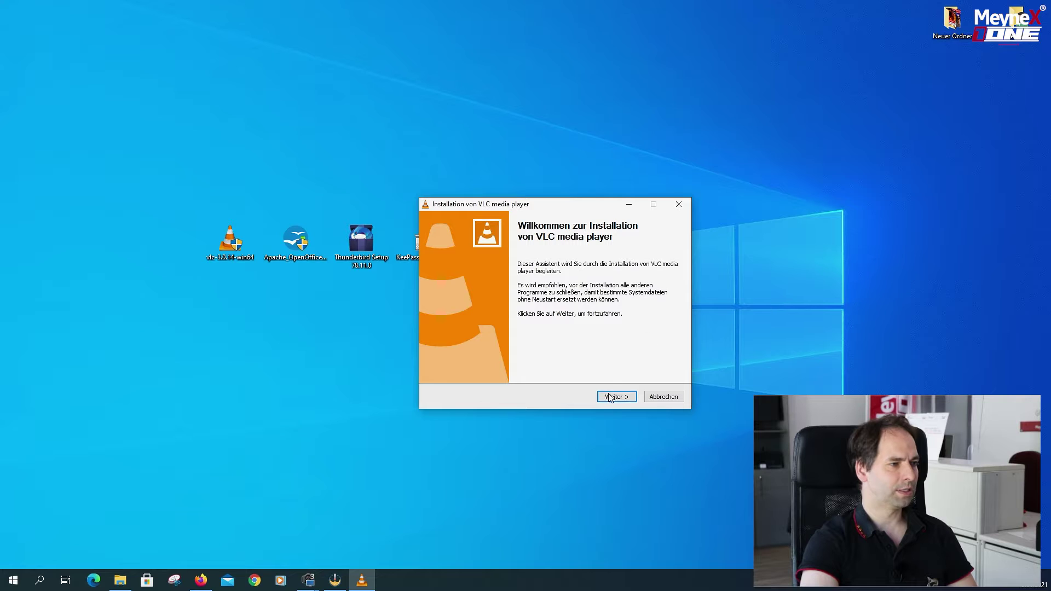
{"action": "left_click", "coordinate": [613, 398]}
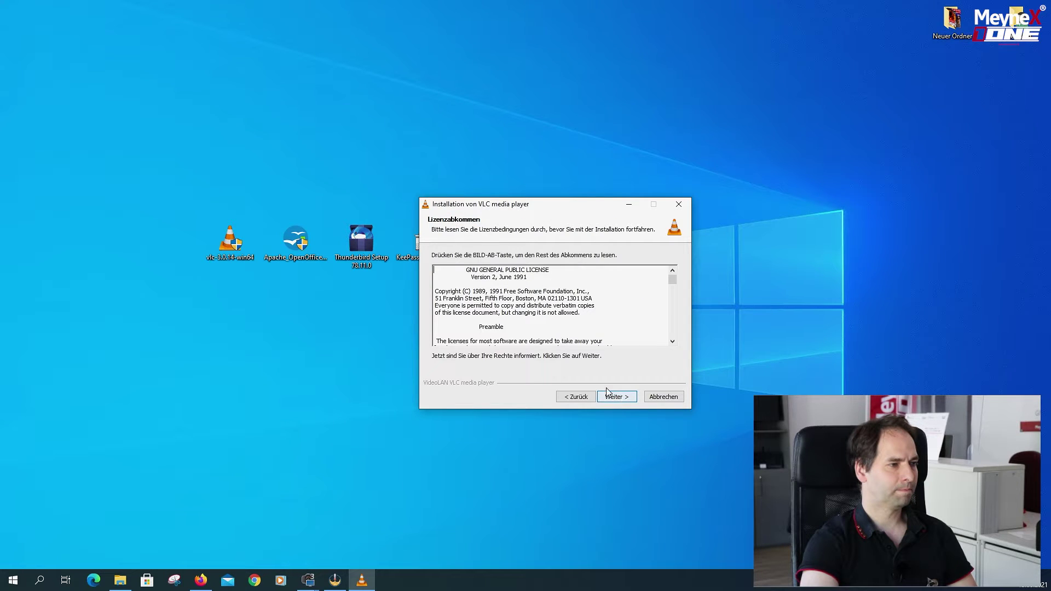
{"action": "left_click", "coordinate": [612, 400]}
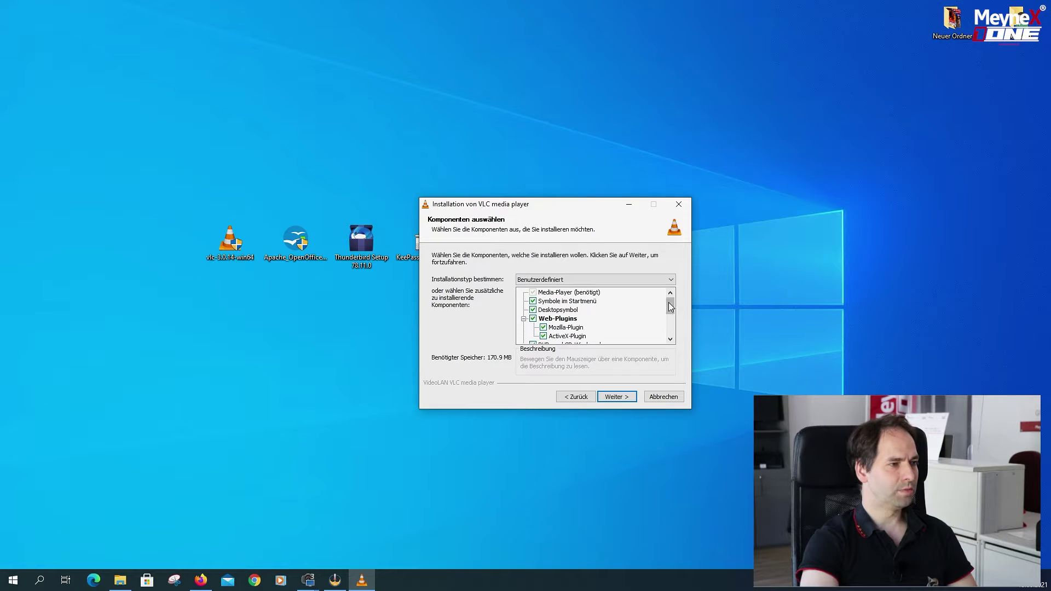
{"action": "mouse_move", "coordinate": [671, 307]}
{"action": "left_mouse_down"}
{"action": "mouse_move", "coordinate": [673, 329]}
{"action": "mouse_move", "coordinate": [686, 305]}
{"action": "left_mouse_up"}
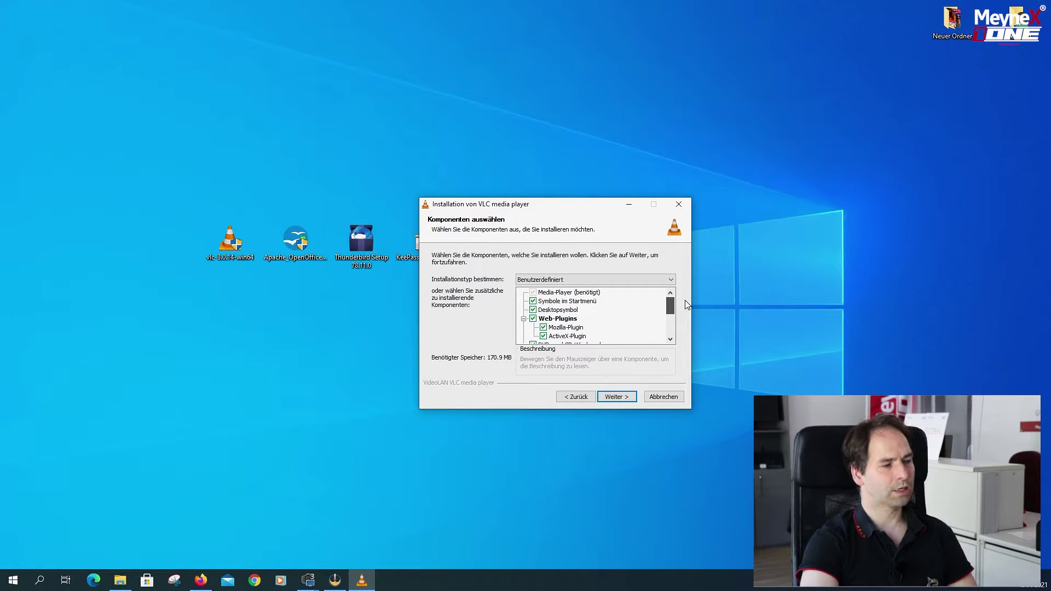
{"action": "left_click", "coordinate": [615, 397]}
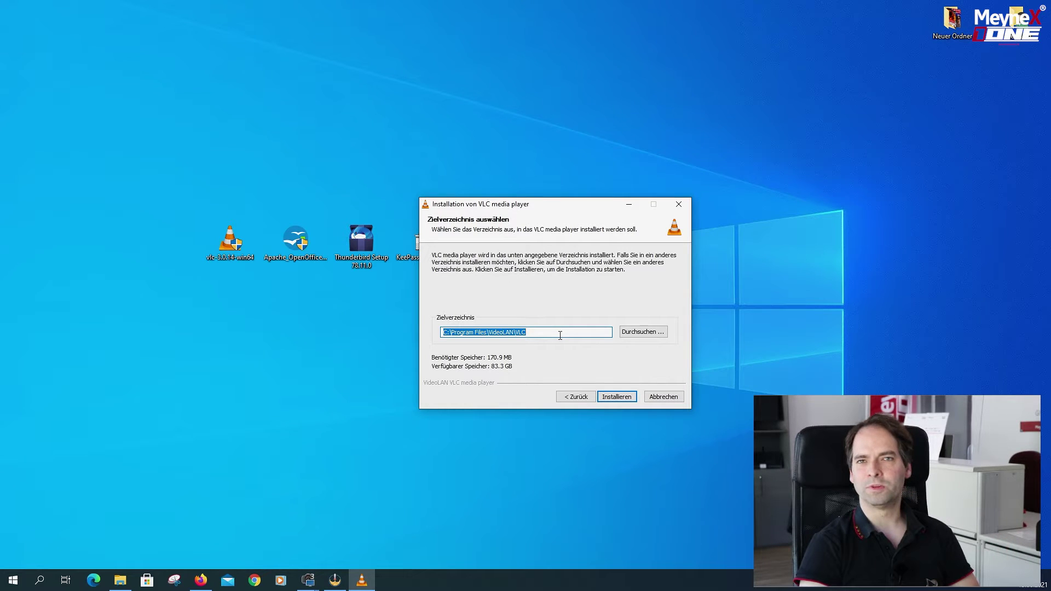
{"action": "left_click", "coordinate": [606, 402]}
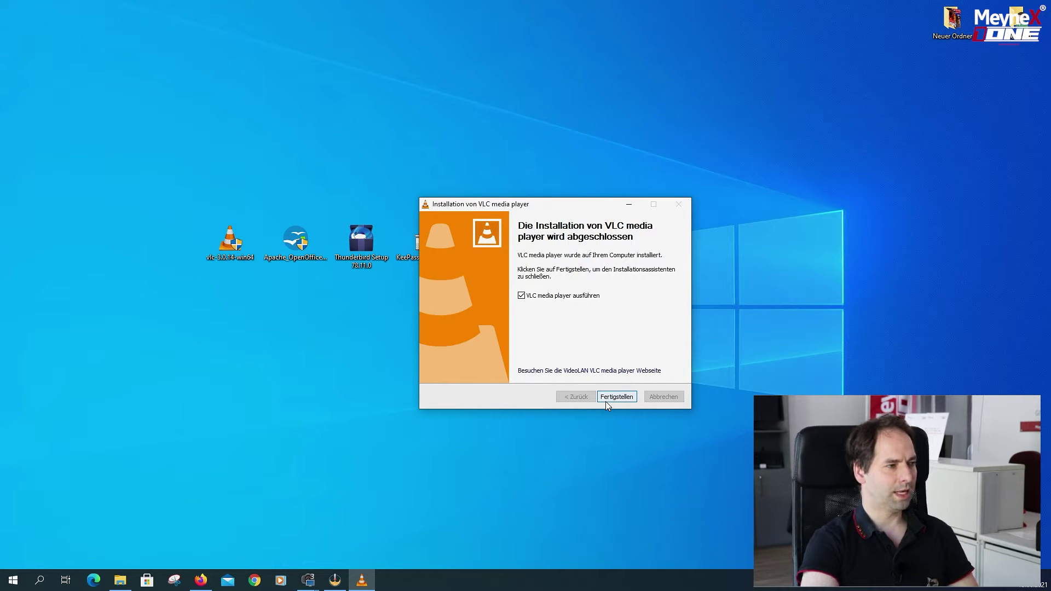
{"action": "left_click", "coordinate": [606, 396]}
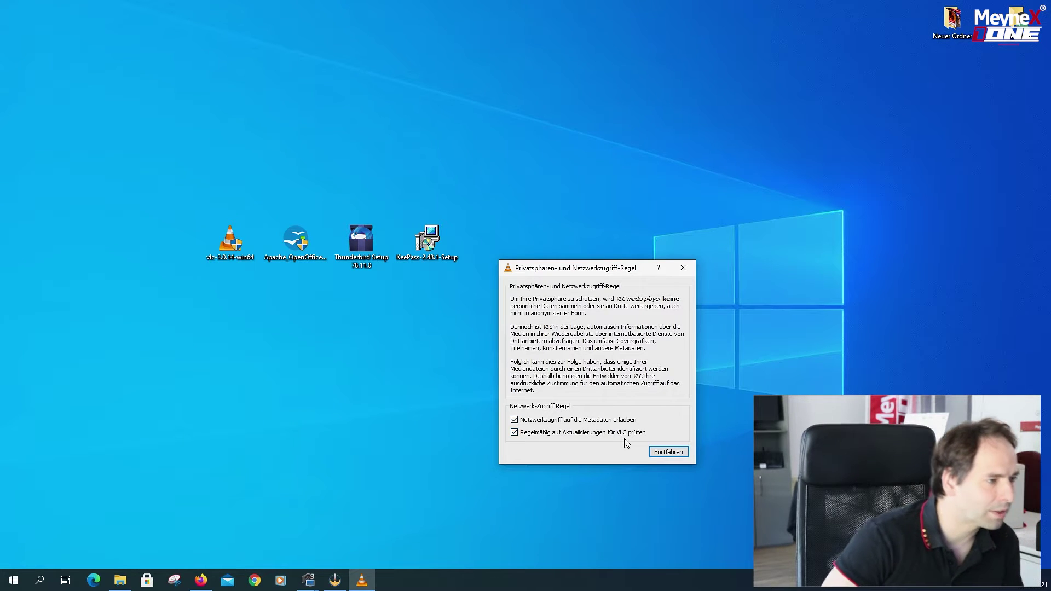
{"action": "left_click", "coordinate": [670, 452]}
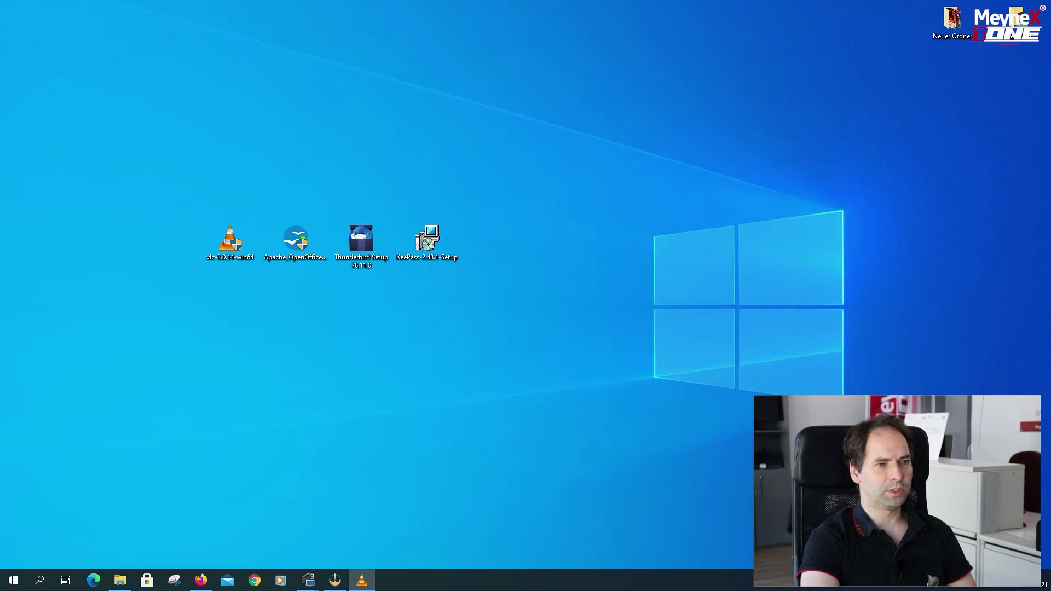
Drag the VLC player window toward the desktop centre and close it.
{"action": "left_click_drag", "start_coordinate": [1023, 157], "coordinate": [411, 148]}
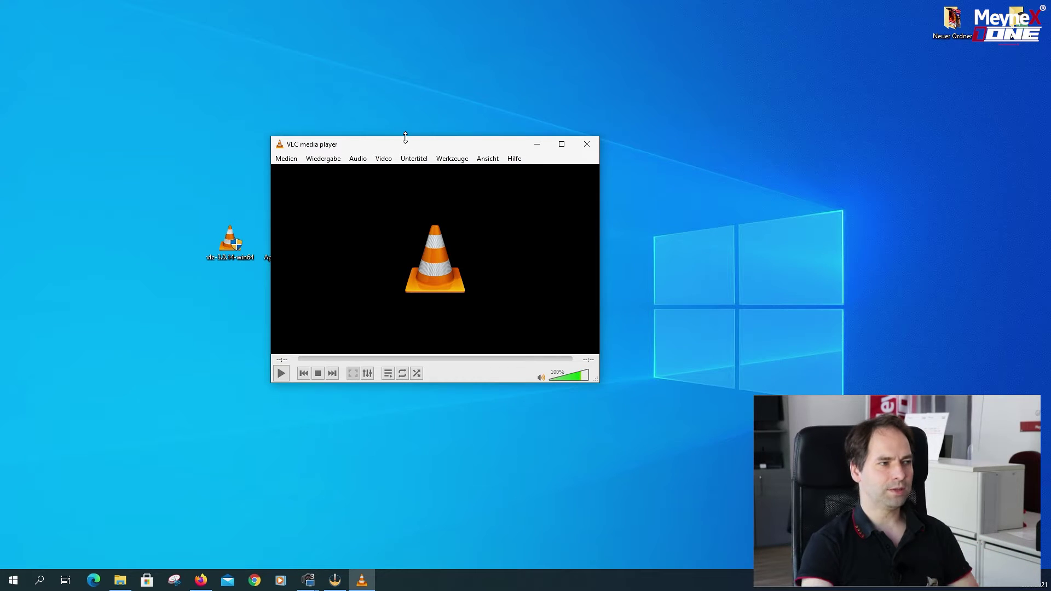
{"action": "left_click", "coordinate": [791, 180]}
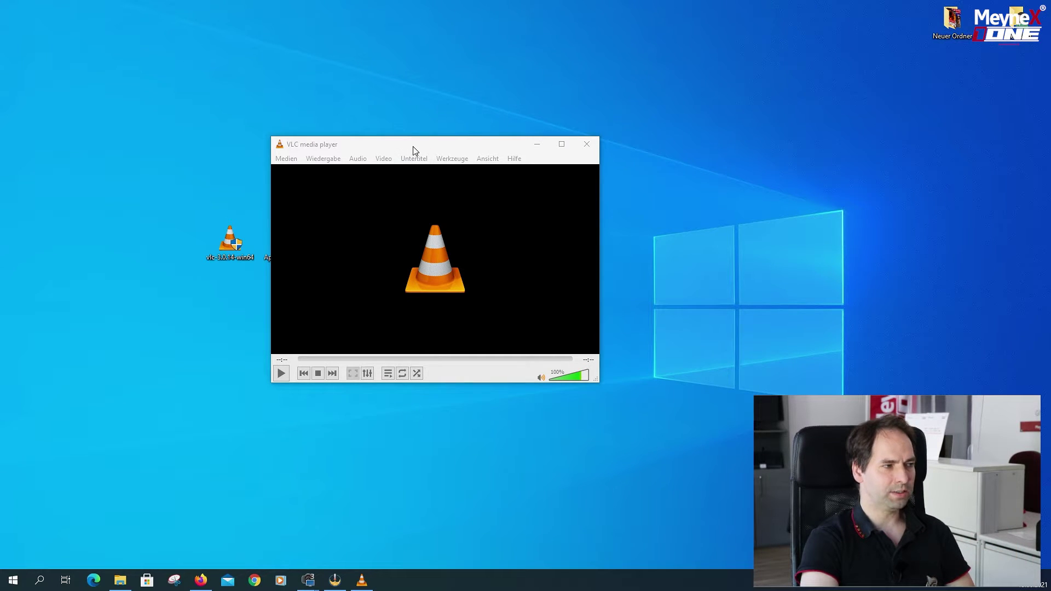
{"action": "left_click_drag", "start_coordinate": [414, 148], "coordinate": [439, 154]}
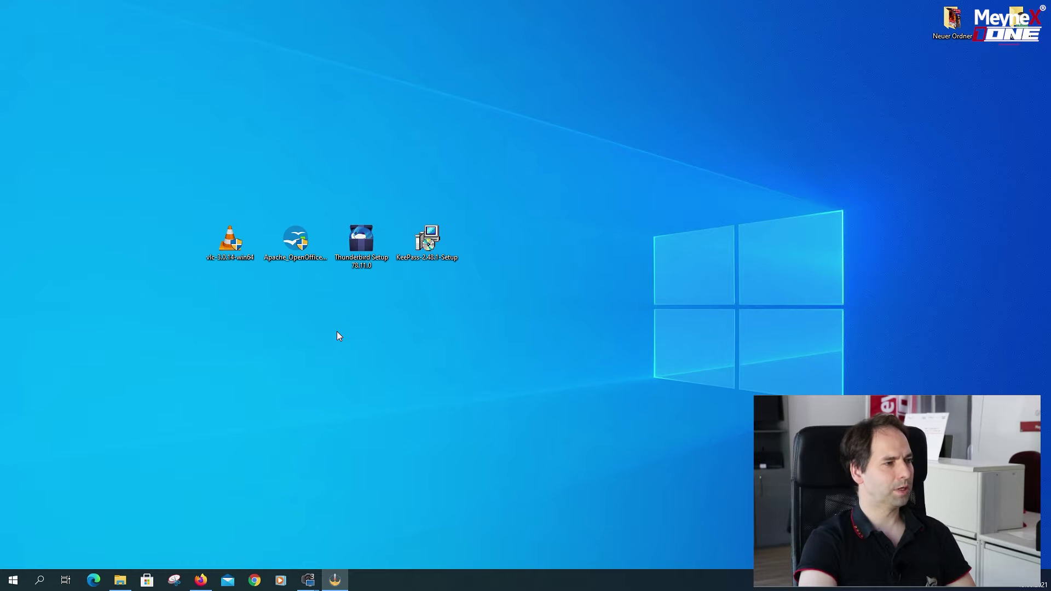
Move the Thunderbird installer to the left end of the row and launch it.
{"action": "left_click_drag", "start_coordinate": [359, 245], "coordinate": [204, 208]}
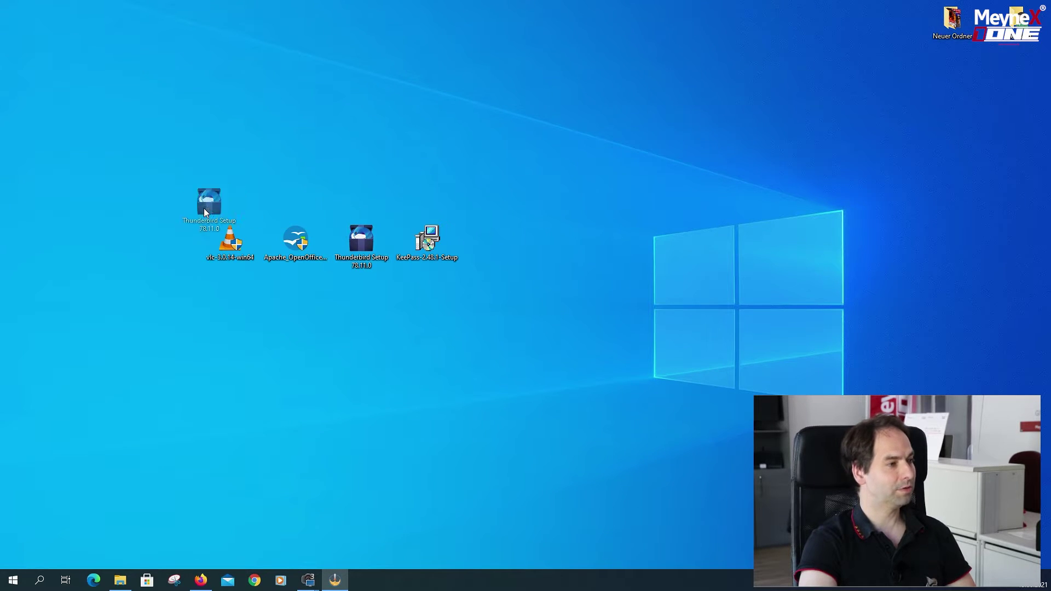
{"action": "left_click_drag", "start_coordinate": [152, 243], "coordinate": [176, 274]}
{"action": "double_click", "coordinate": [163, 246]}
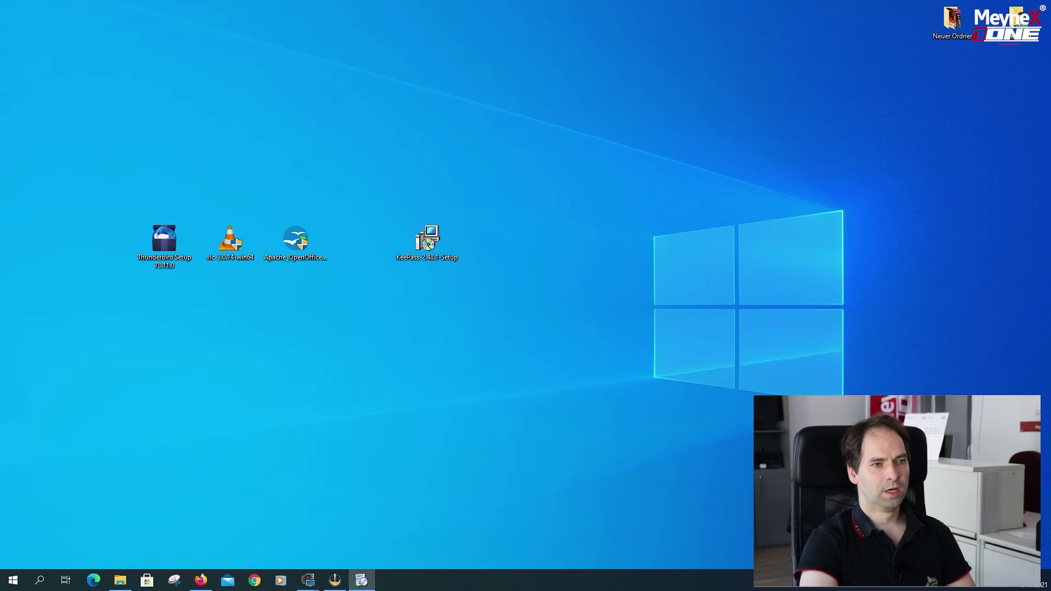
Install Thunderbird with the Standard setup, leaving launch-on-finish enabled.
{"action": "left_click_drag", "start_coordinate": [925, 236], "coordinate": [511, 195]}
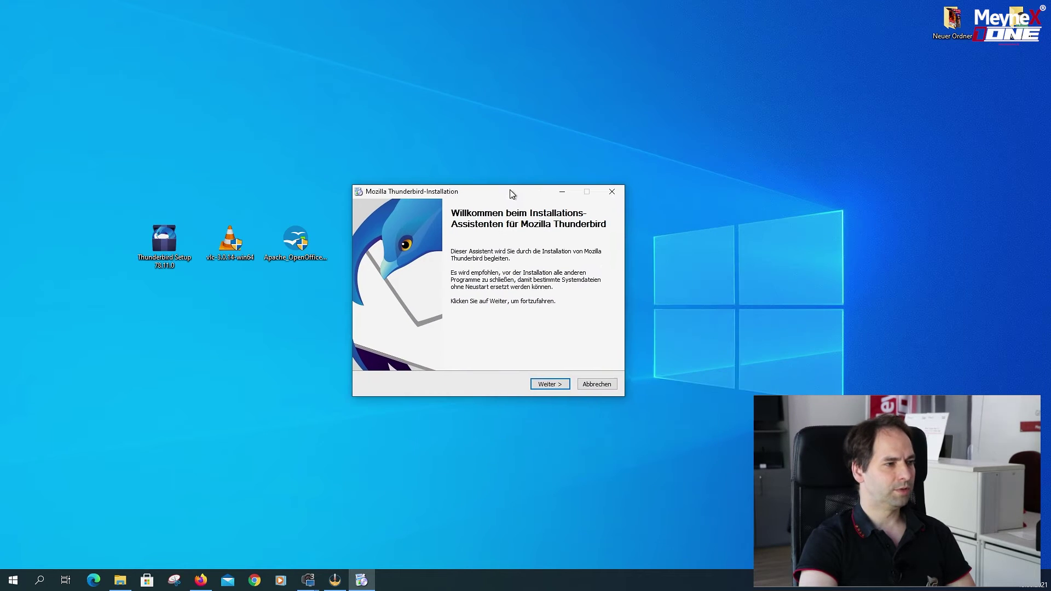
{"action": "left_click", "coordinate": [548, 387]}
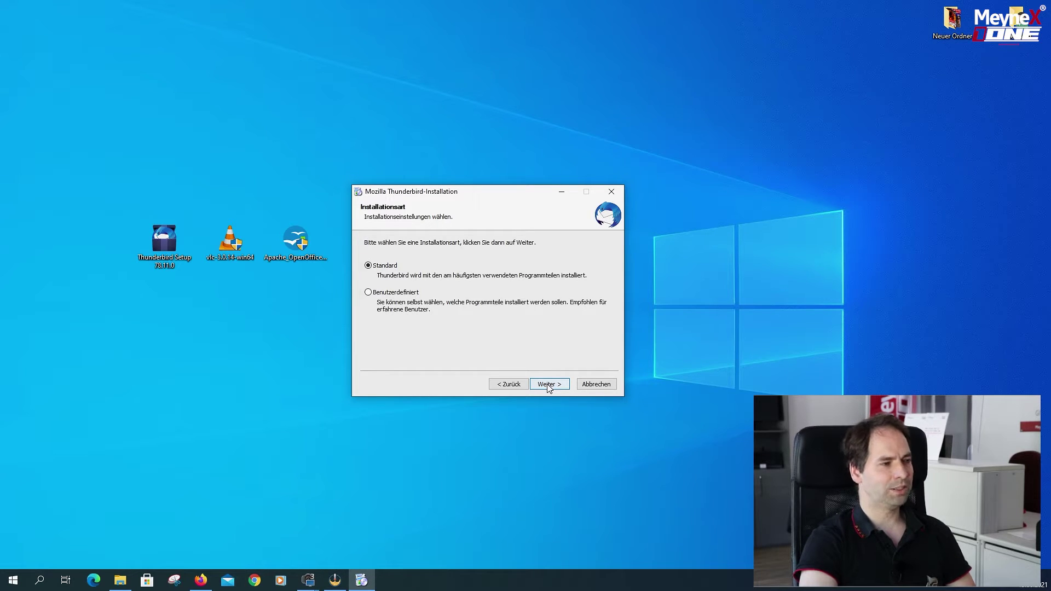
{"action": "left_click", "coordinate": [549, 388]}
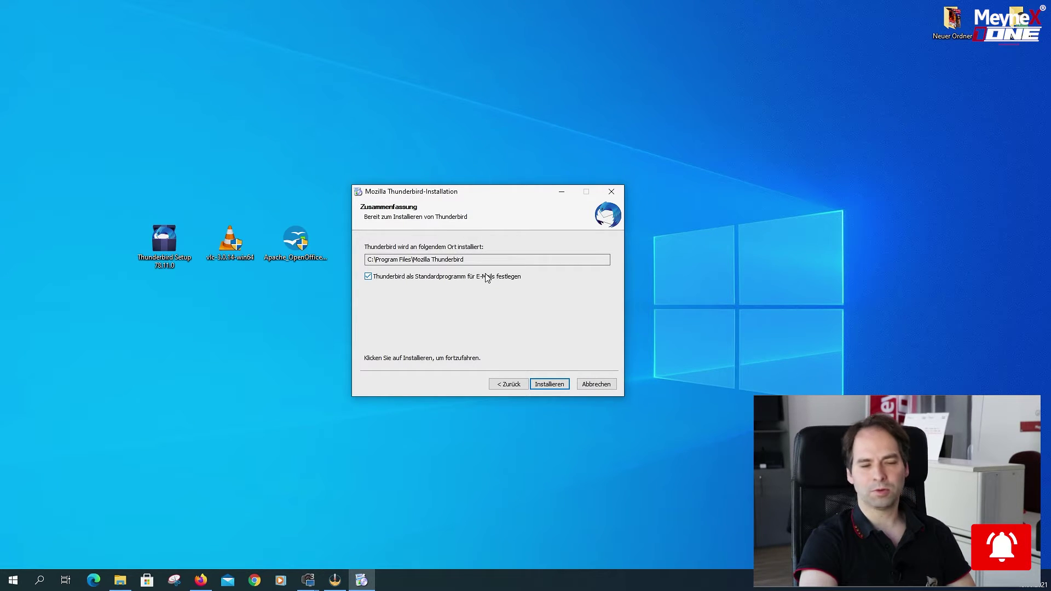
{"action": "left_click", "coordinate": [549, 385]}
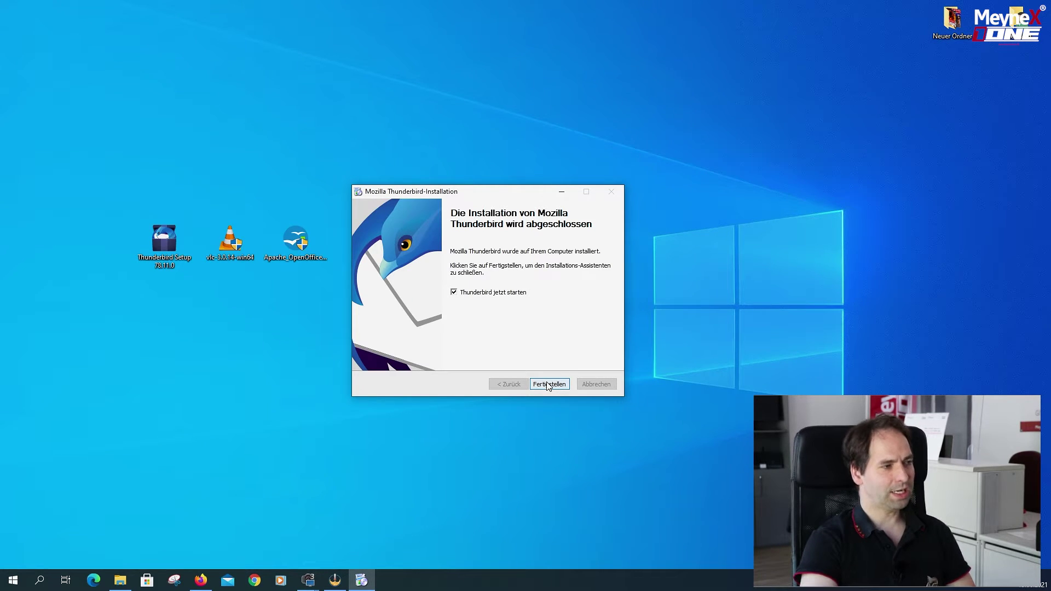
{"action": "left_click", "coordinate": [548, 384]}
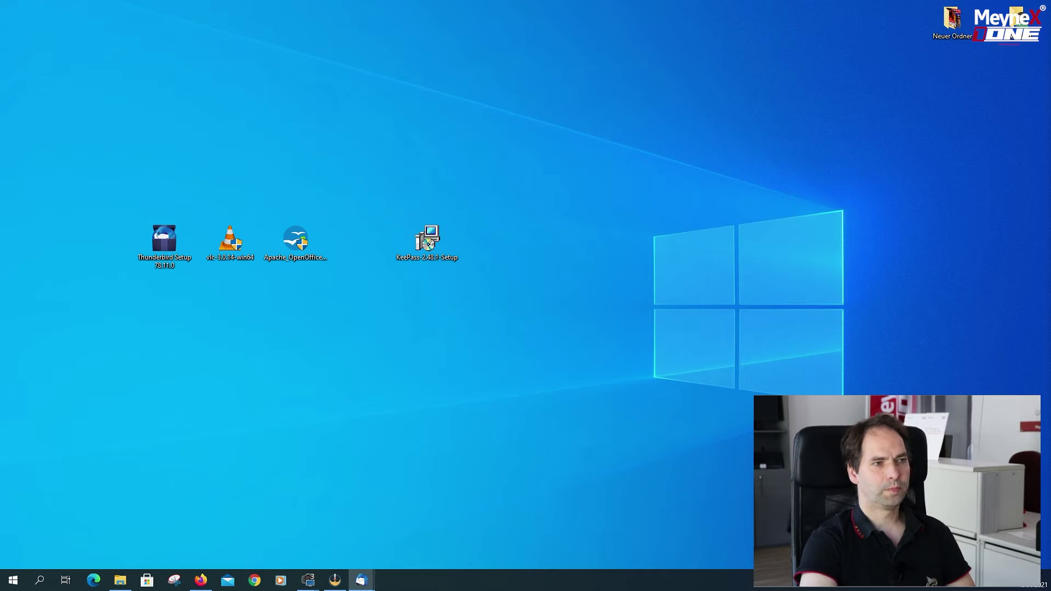
Arrange the Thunderbird windows and cancel the existing e-mail account setup.
{"action": "left_click_drag", "start_coordinate": [993, 146], "coordinate": [678, 2]}
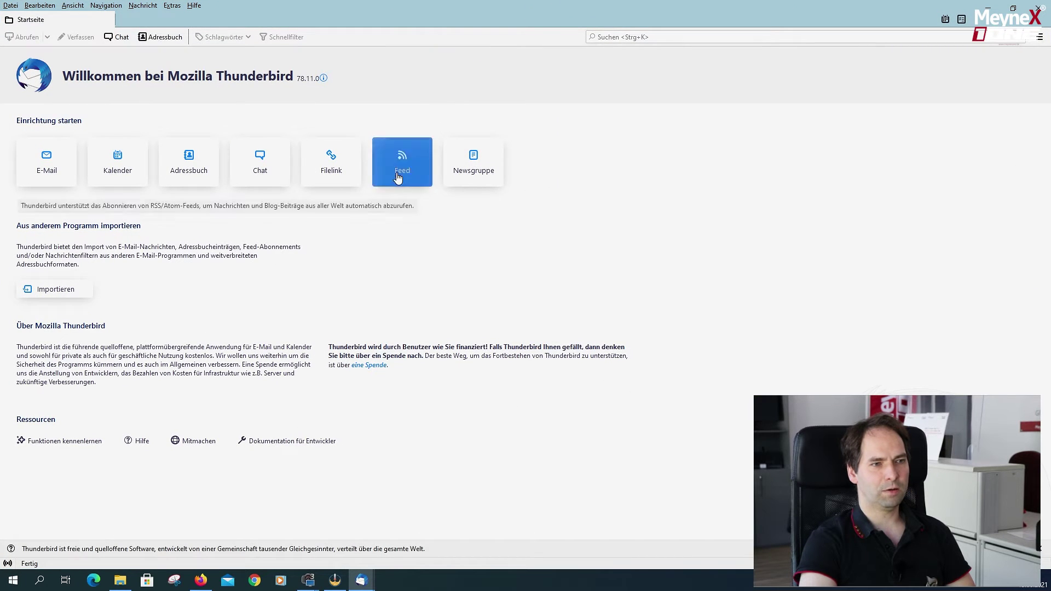
{"action": "left_click_drag", "start_coordinate": [928, 209], "coordinate": [470, 171]}
{"action": "double_click", "coordinate": [480, 5]}
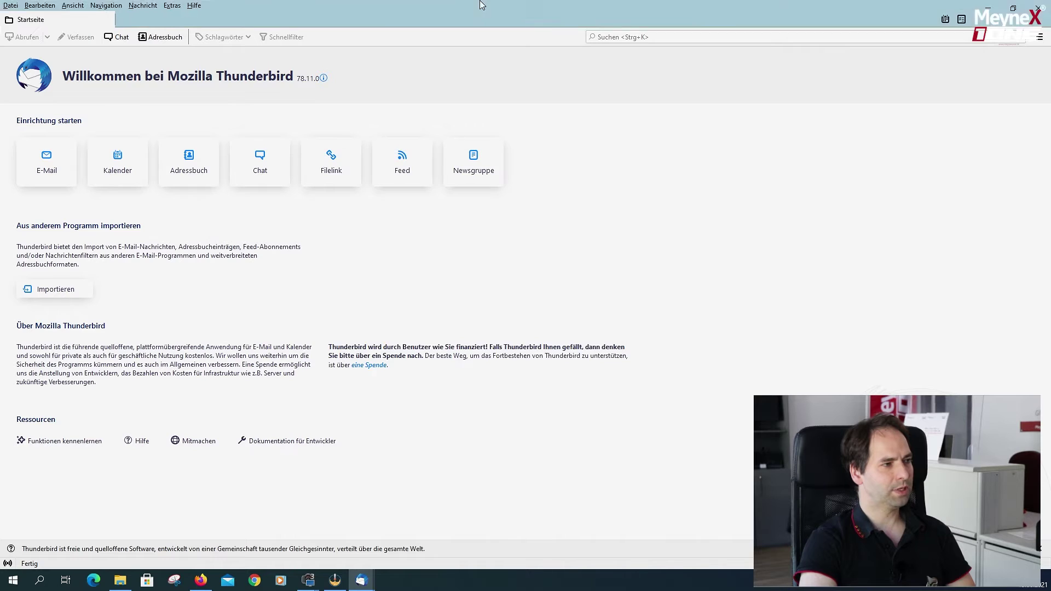
{"action": "left_click", "coordinate": [581, 200]}
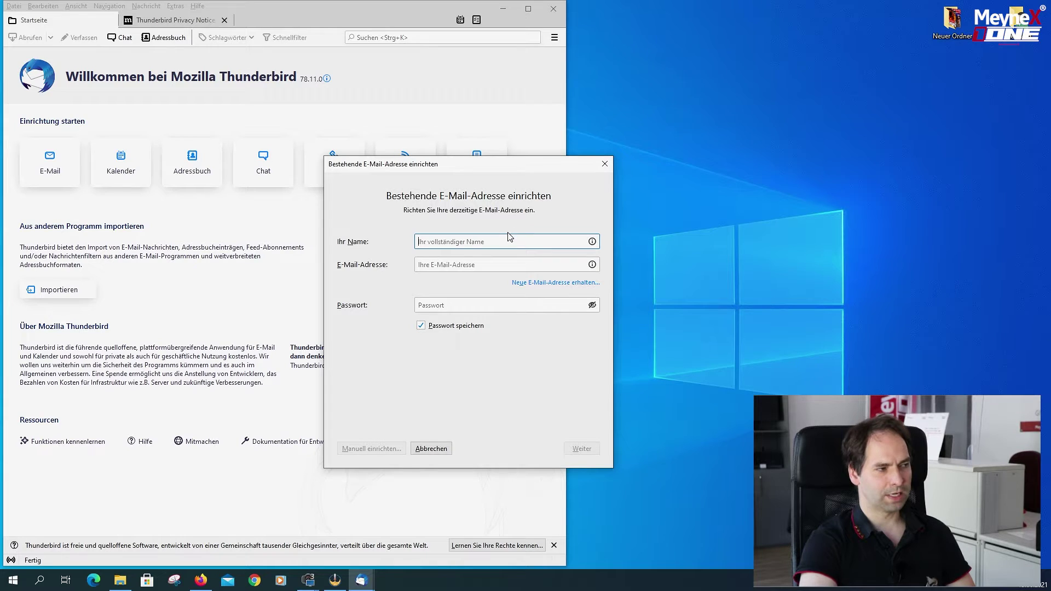
{"action": "left_click", "coordinate": [514, 259]}
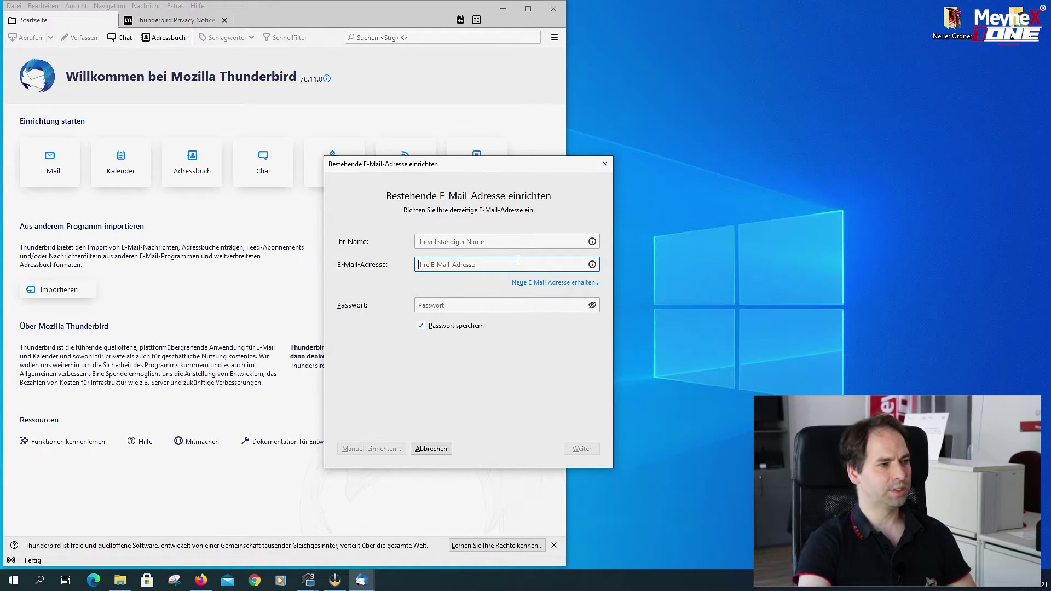
{"action": "left_click", "coordinate": [482, 306]}
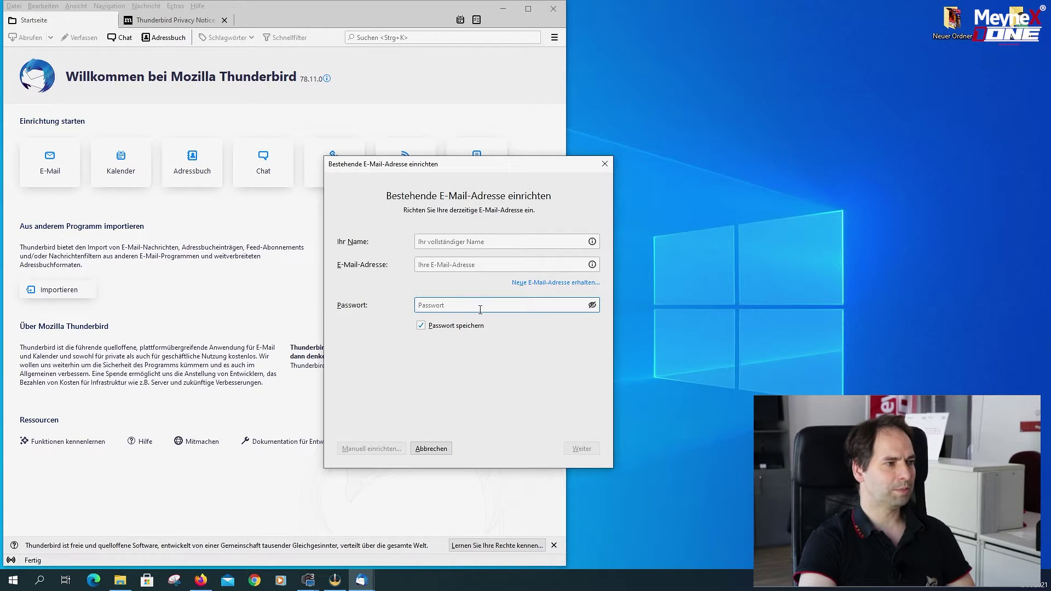
{"action": "left_click", "coordinate": [431, 449]}
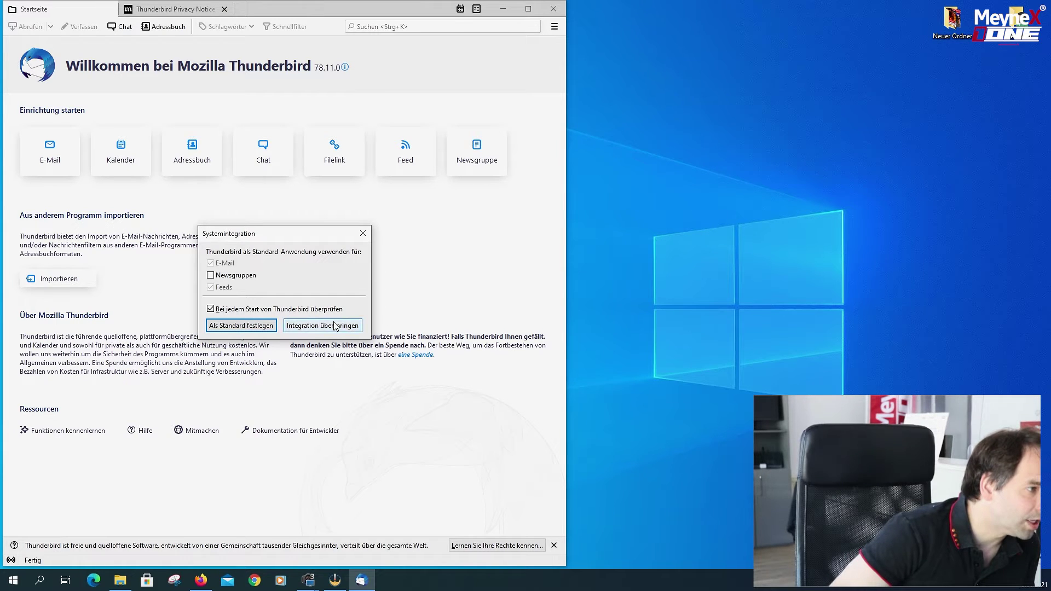
Make Thunderbird the default mail program, cancel account setup again, and view the Privacy Notice.
{"action": "left_click", "coordinate": [246, 327]}
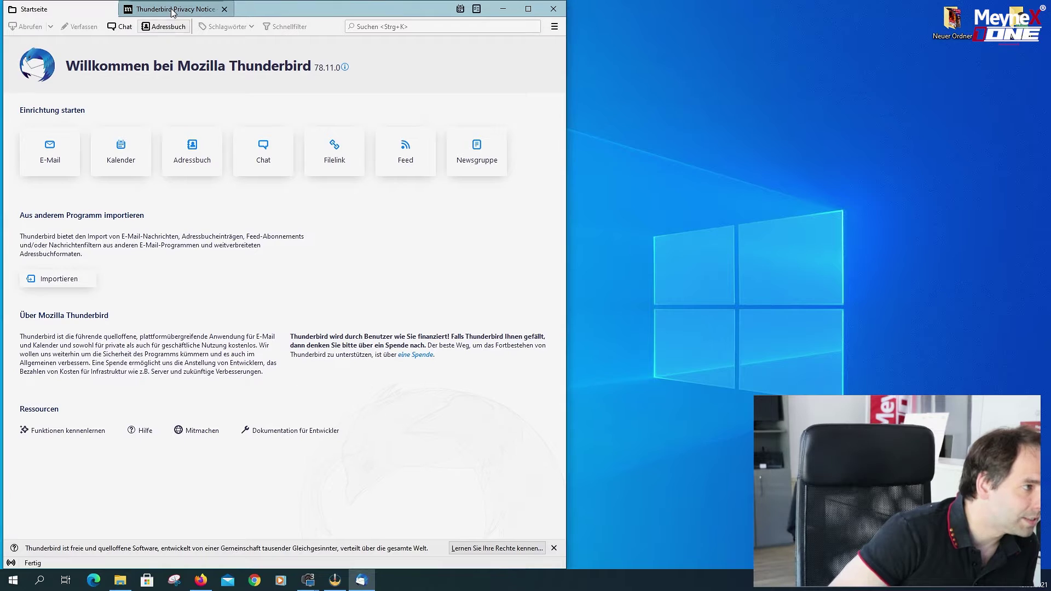
{"action": "left_click", "coordinate": [64, 166]}
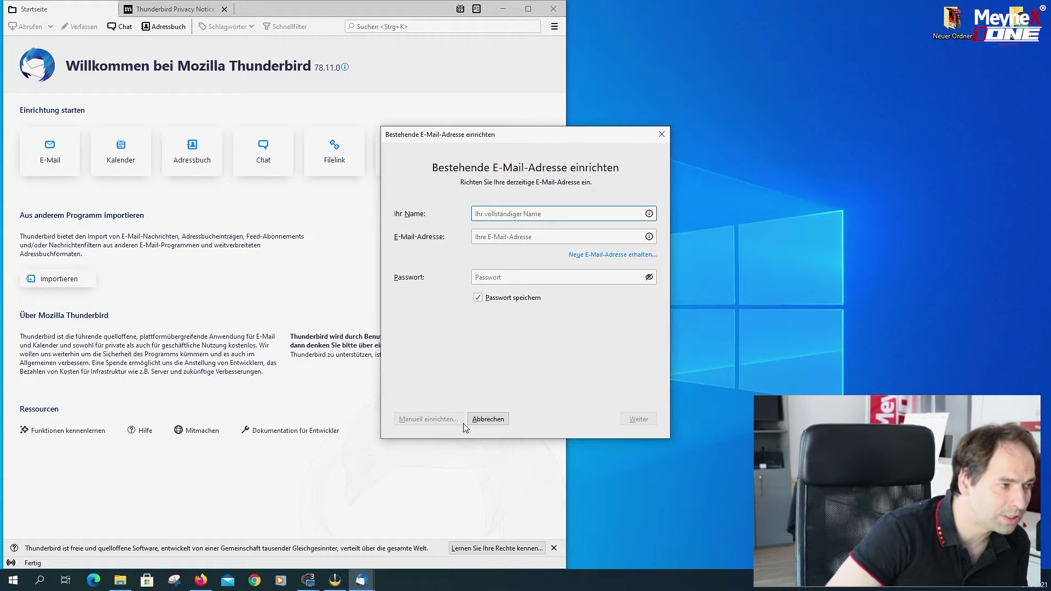
{"action": "left_click", "coordinate": [484, 419]}
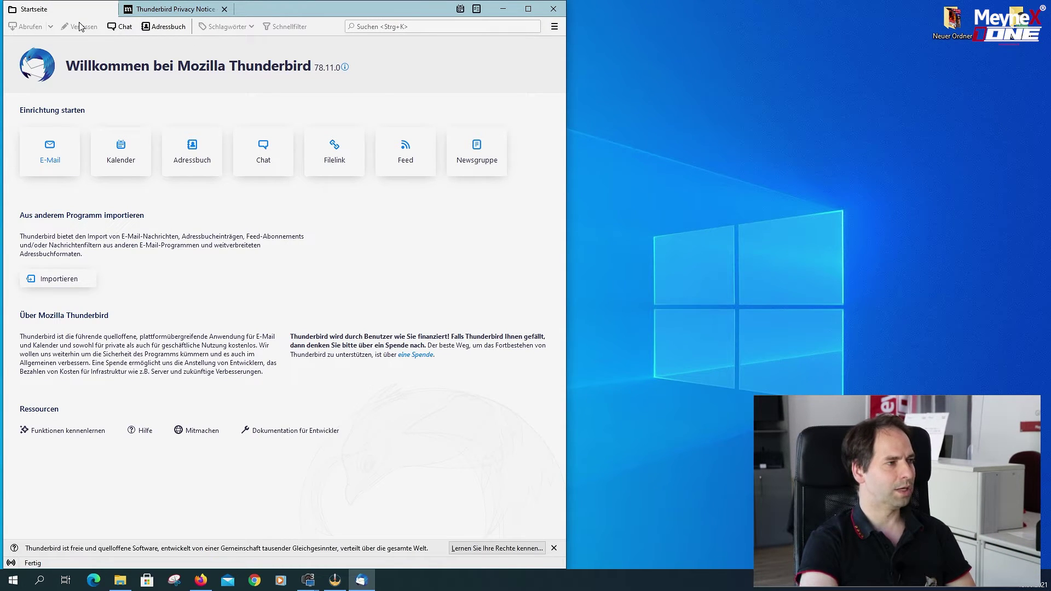
{"action": "left_click", "coordinate": [178, 11]}
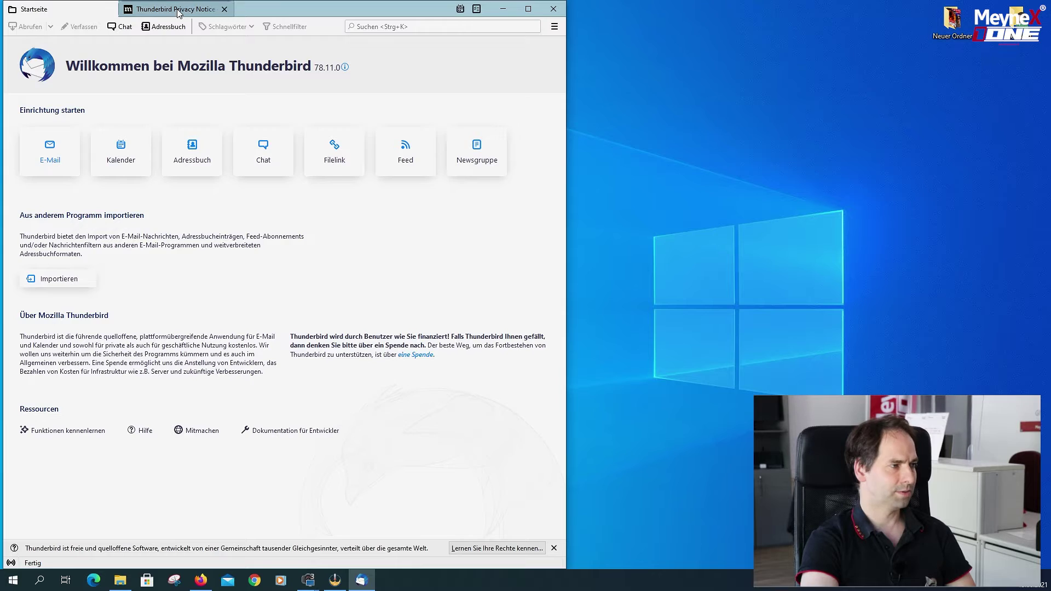
{"action": "left_click", "coordinate": [63, 10]}
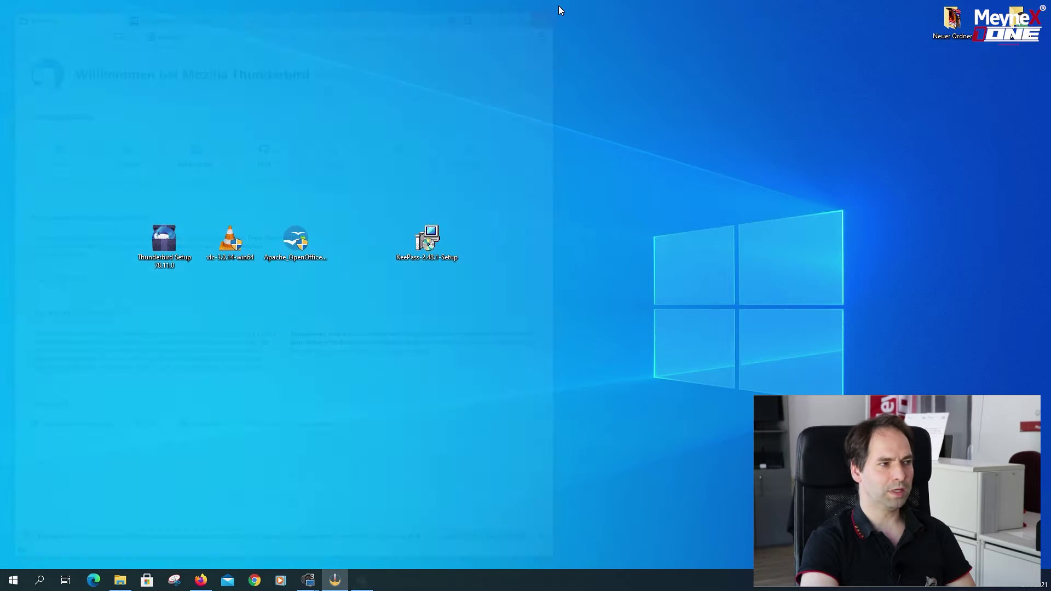
Close Thunderbird, launch the OpenOffice 4.1.10 installer, and unpack its setup files.
{"action": "left_click", "coordinate": [553, 8]}
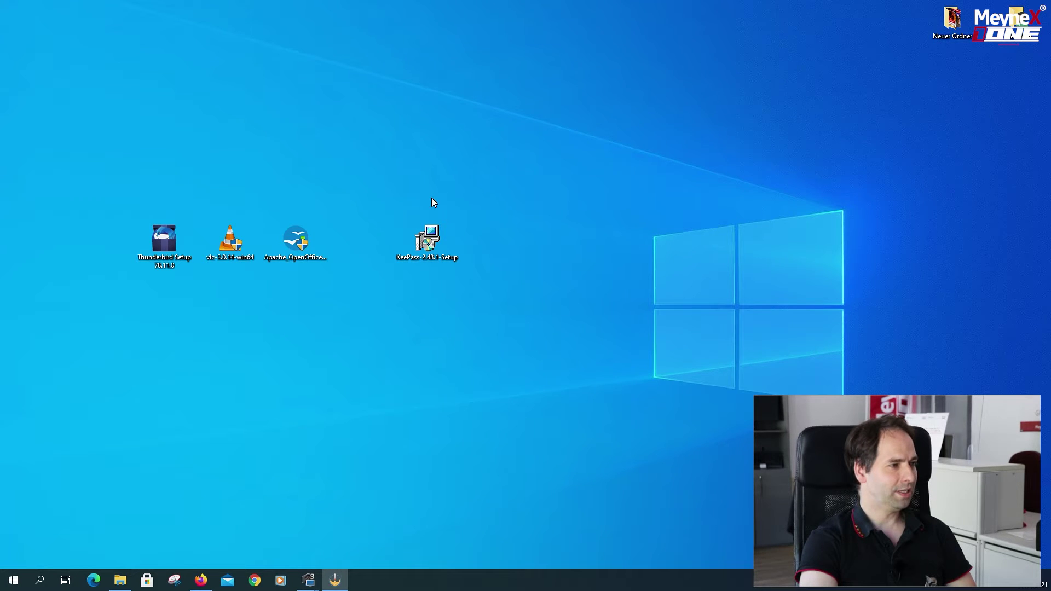
{"action": "double_click", "coordinate": [295, 241]}
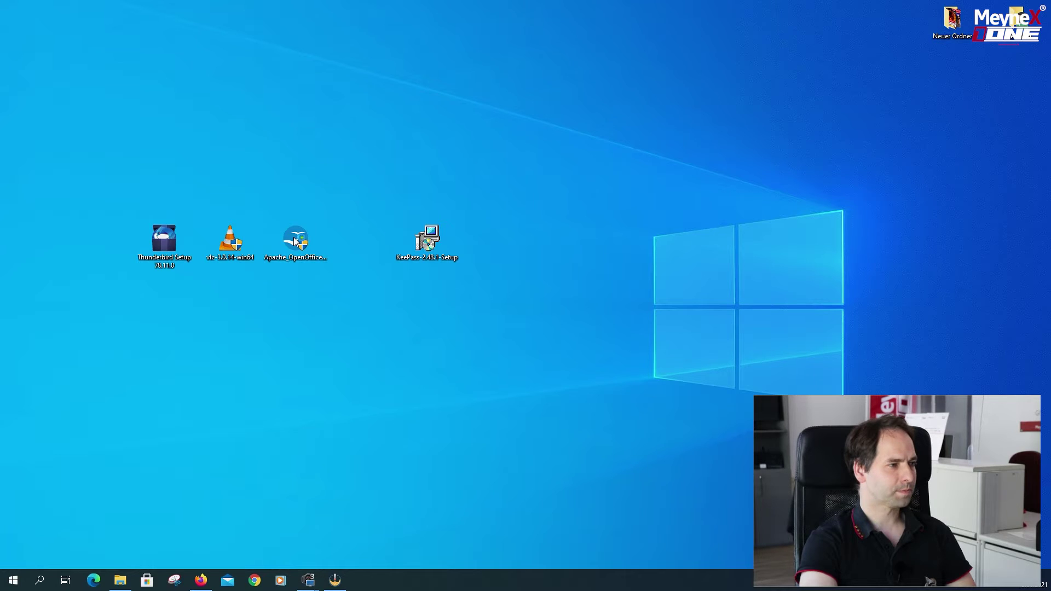
{"action": "double_click", "coordinate": [296, 241]}
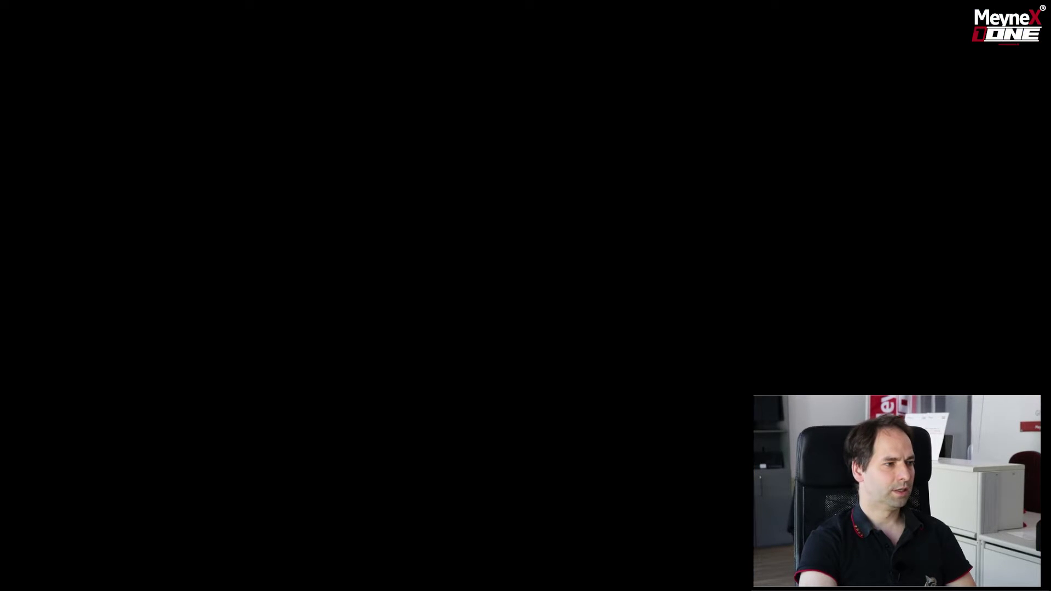
{"action": "left_click", "coordinate": [537, 418]}
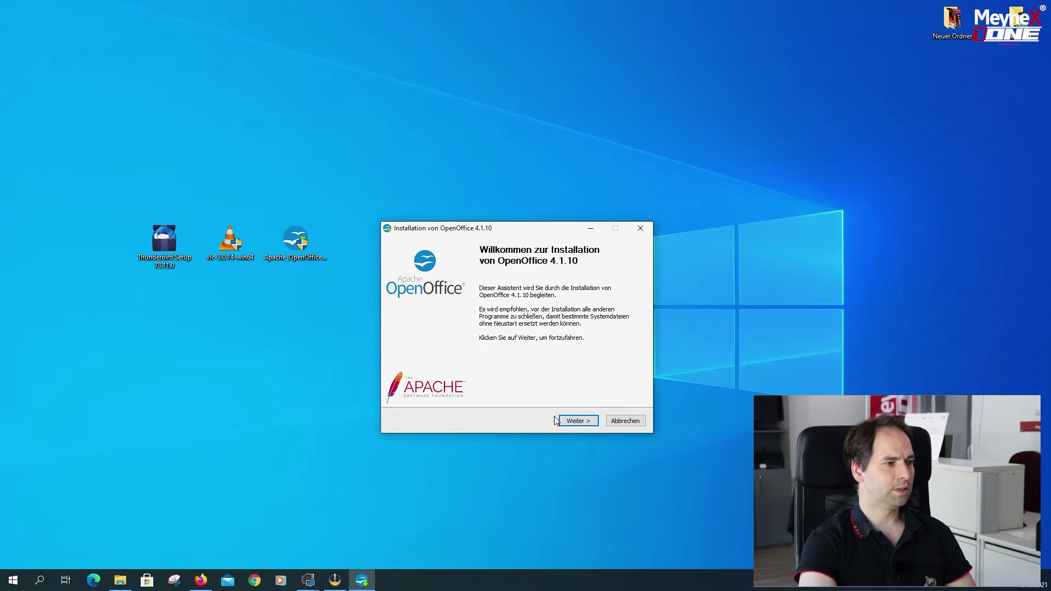
{"action": "left_click", "coordinate": [569, 421]}
{"action": "left_click", "coordinate": [572, 423]}
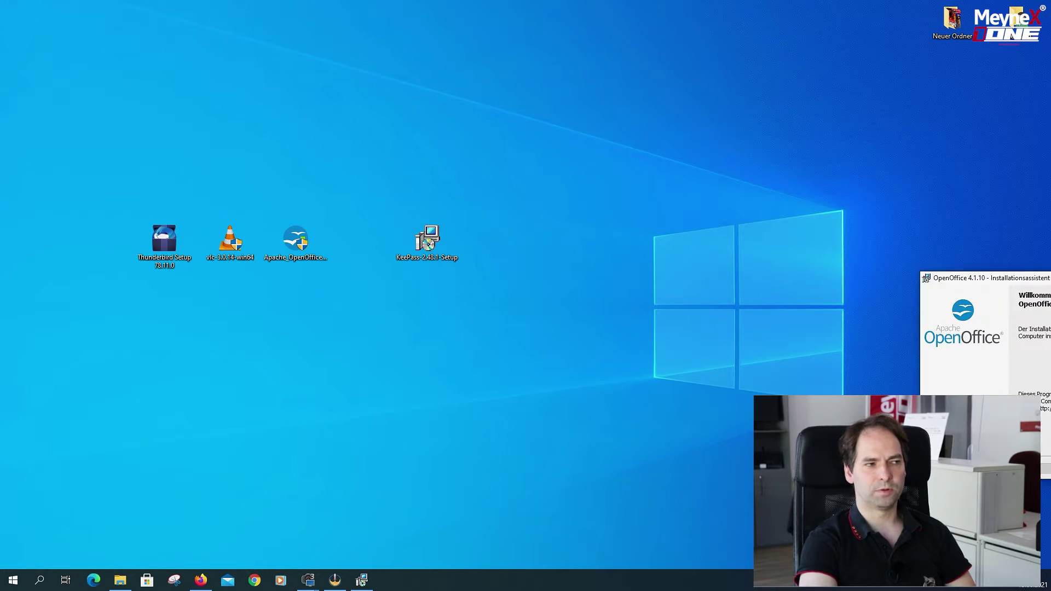
Clear the user name, choose the Typical setup, and install OpenOffice 4.1.10.
{"action": "left_click", "coordinate": [569, 416]}
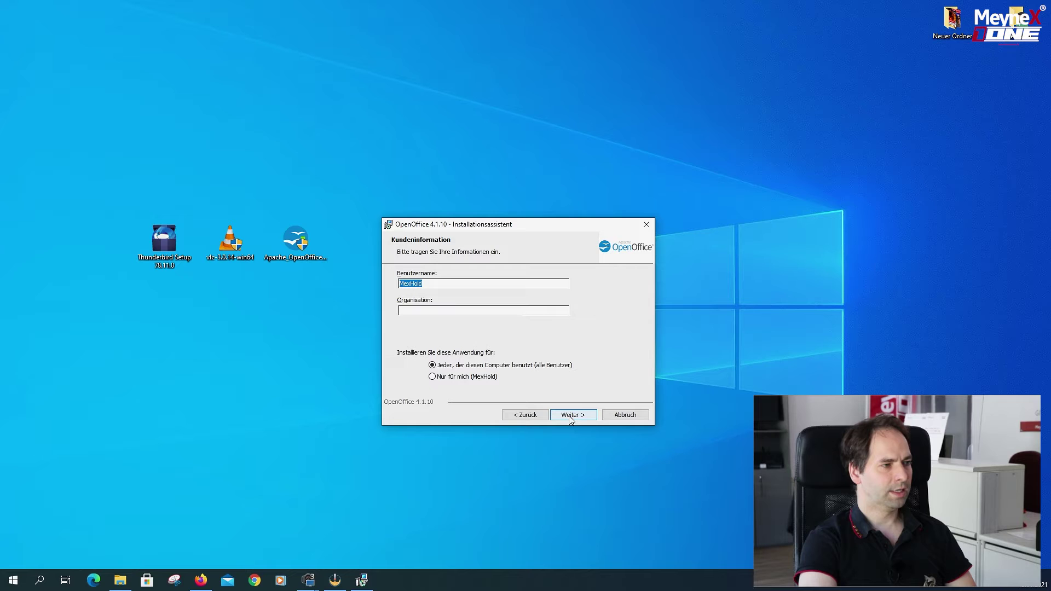
{"action": "left_click", "coordinate": [430, 283]}
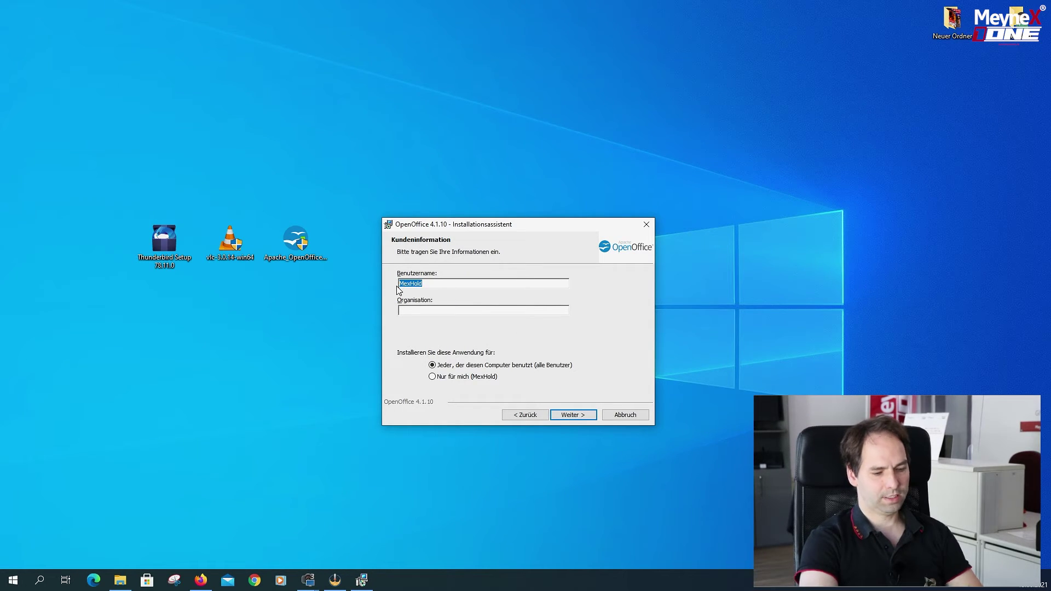
{"action": "key", "text": "BackSpace"}
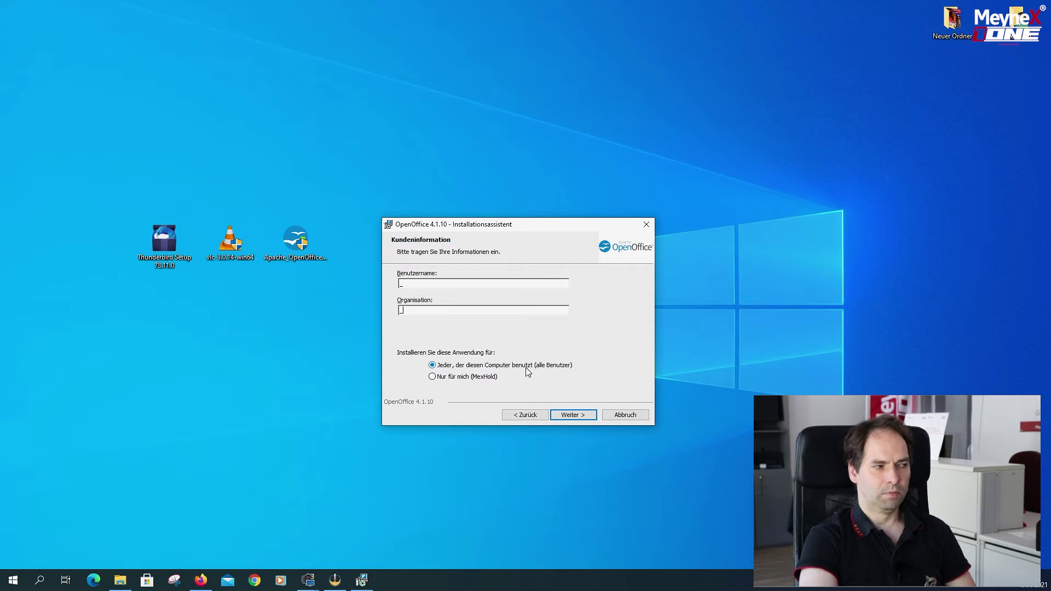
{"action": "left_click", "coordinate": [572, 416]}
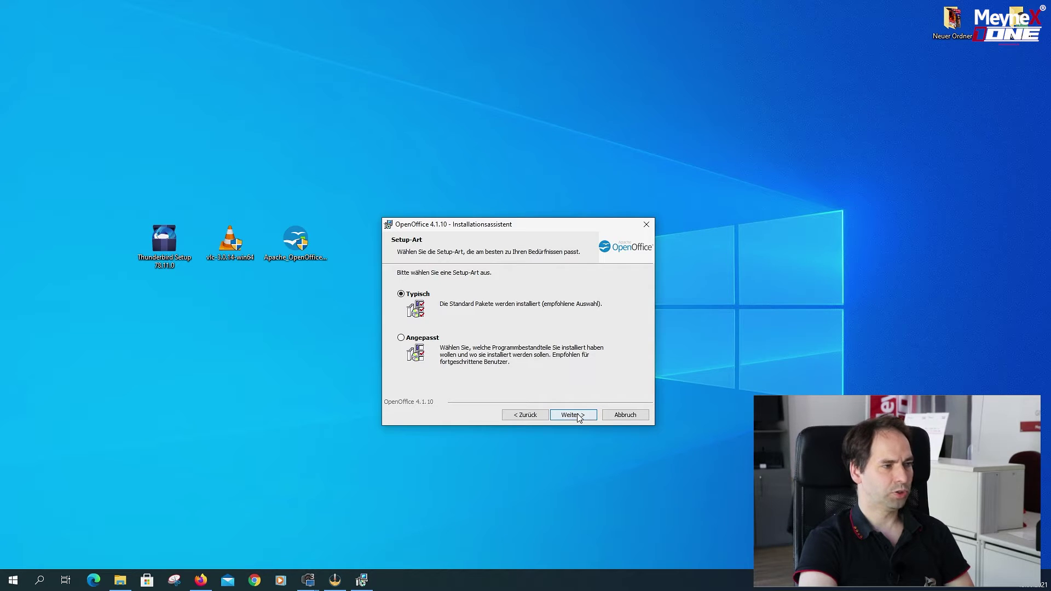
{"action": "left_click", "coordinate": [579, 416]}
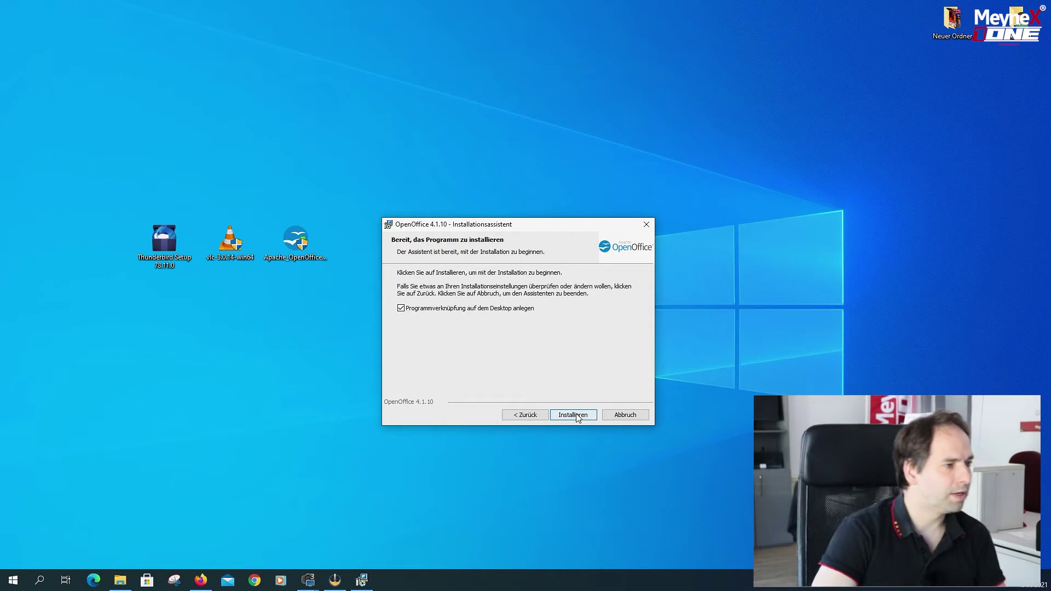
{"action": "left_click", "coordinate": [575, 416]}
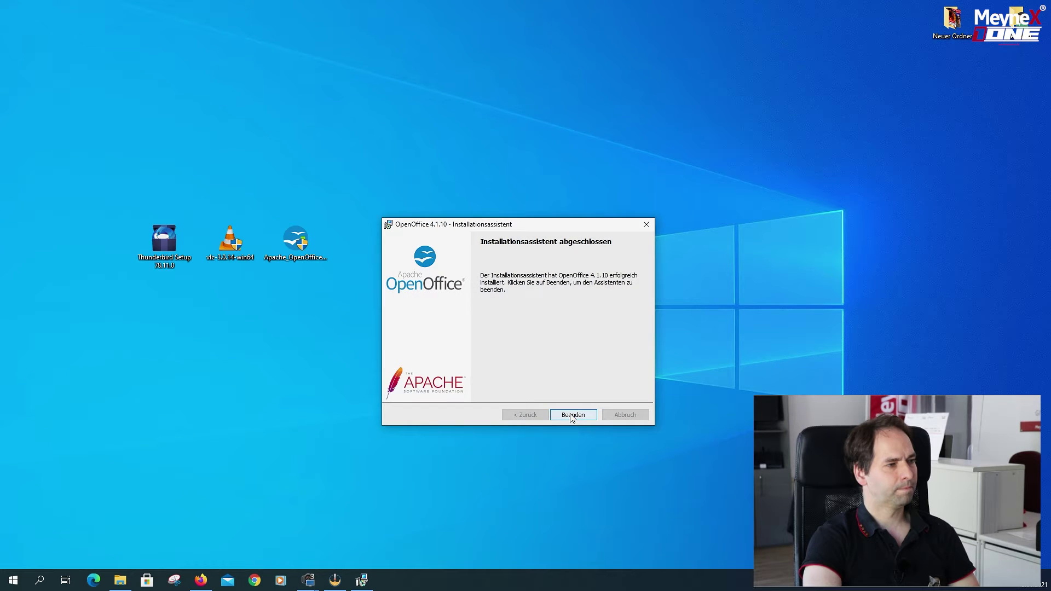
{"action": "left_click", "coordinate": [572, 415]}
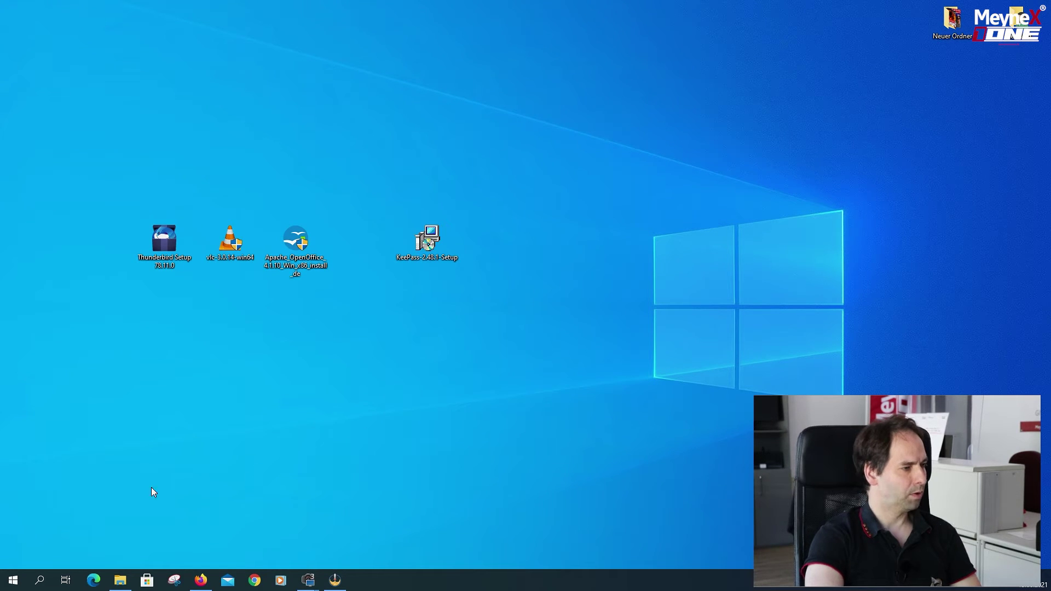
Launch OpenOffice from the Start menu and finish the welcome wizard with the name fields blank.
{"action": "left_click", "coordinate": [12, 580]}
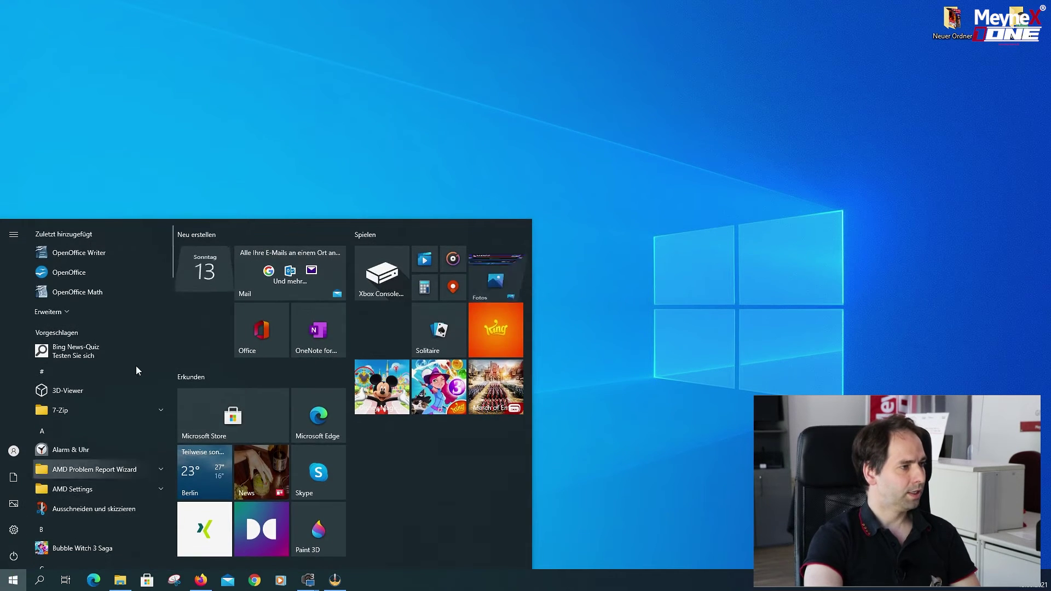
{"action": "left_click", "coordinate": [71, 274]}
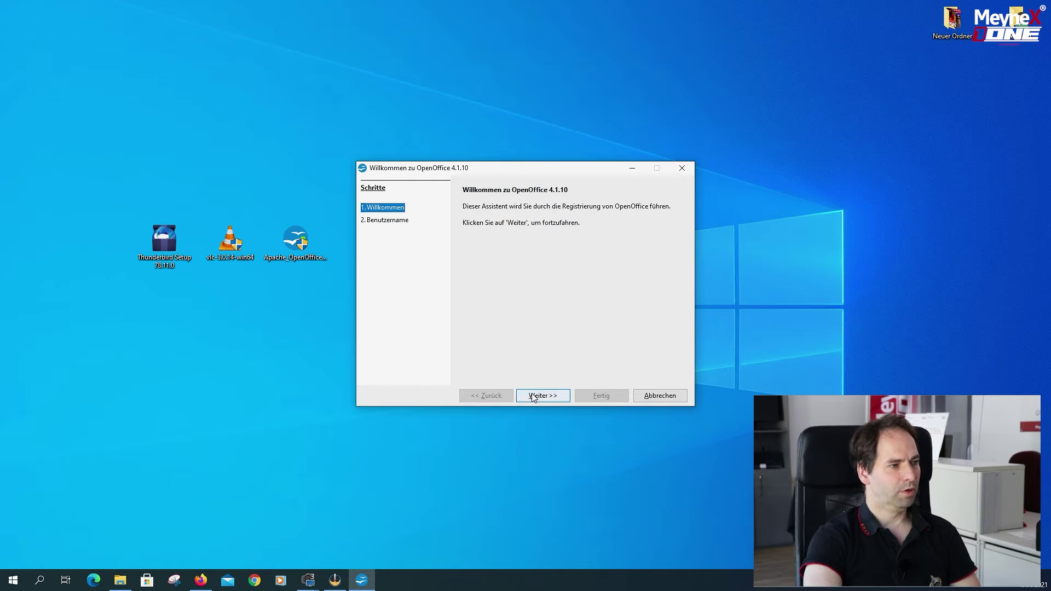
{"action": "left_click", "coordinate": [533, 396]}
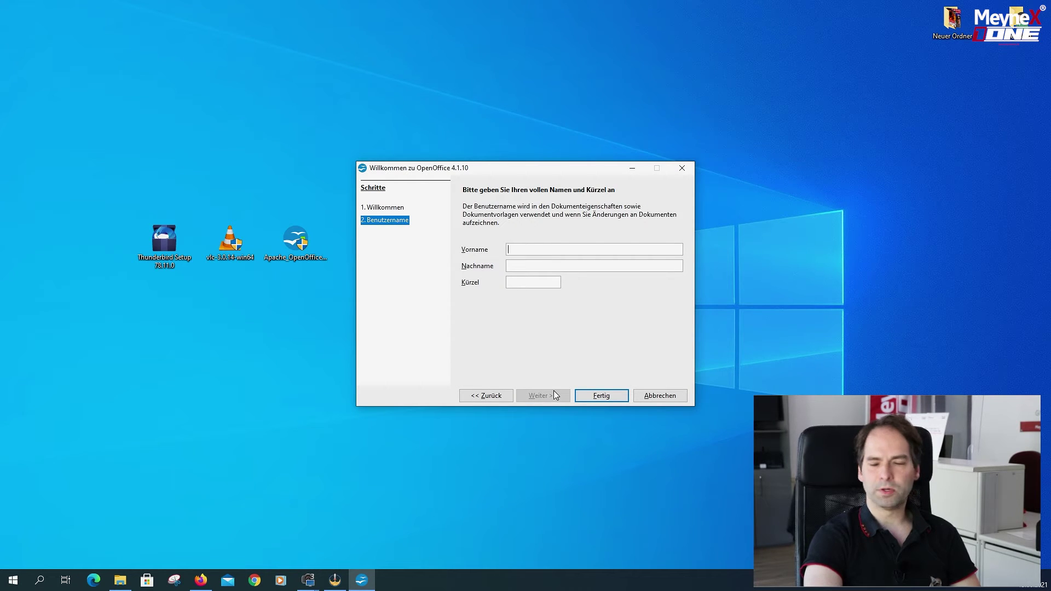
{"action": "left_click", "coordinate": [597, 396]}
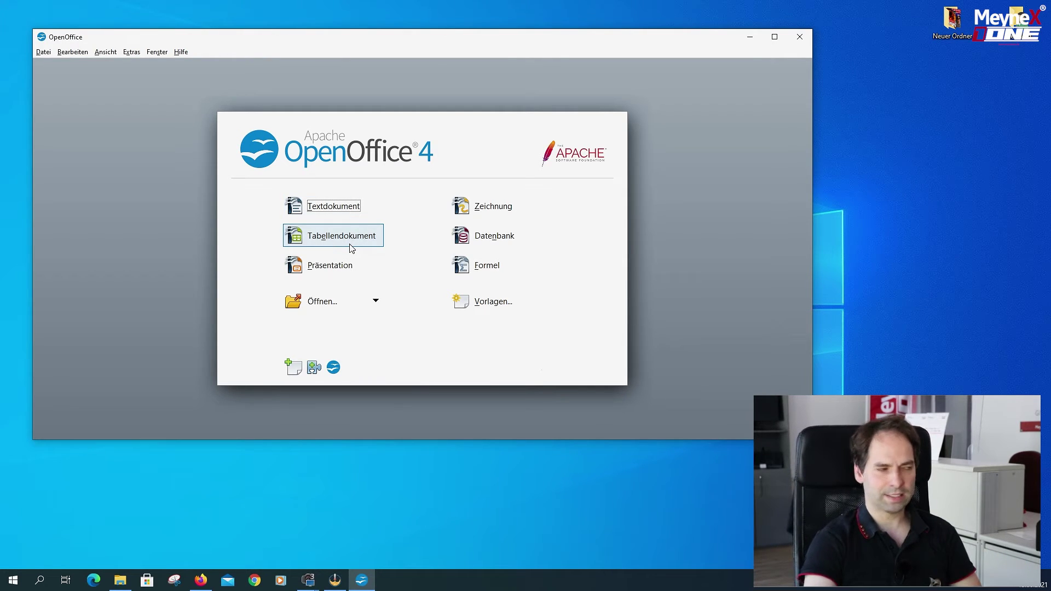
Create a blank Writer text document, maximize it, then close OpenOffice.
{"action": "left_click", "coordinate": [320, 202]}
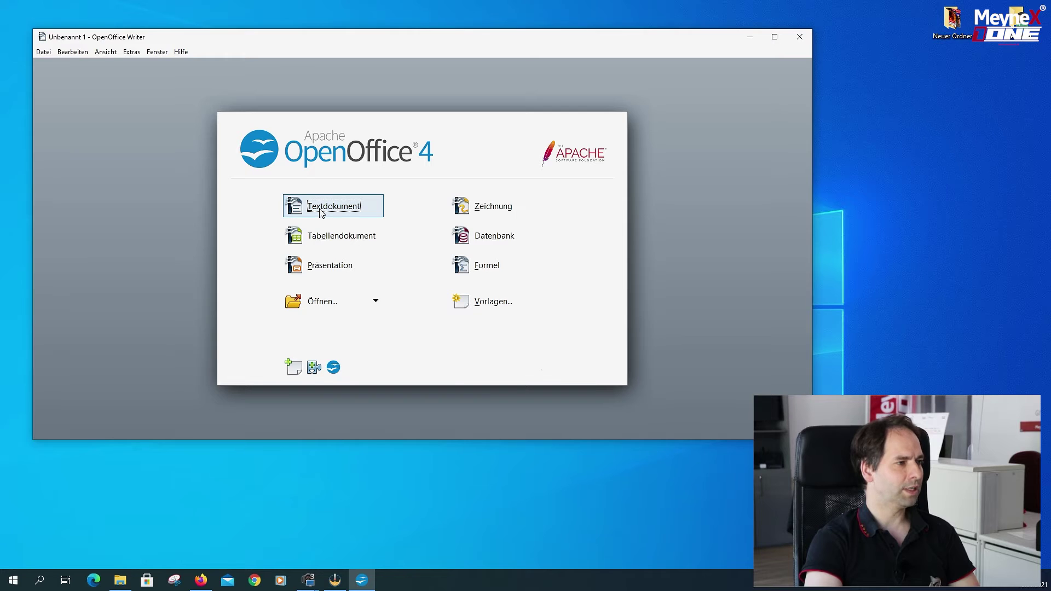
{"action": "left_click", "coordinate": [774, 36]}
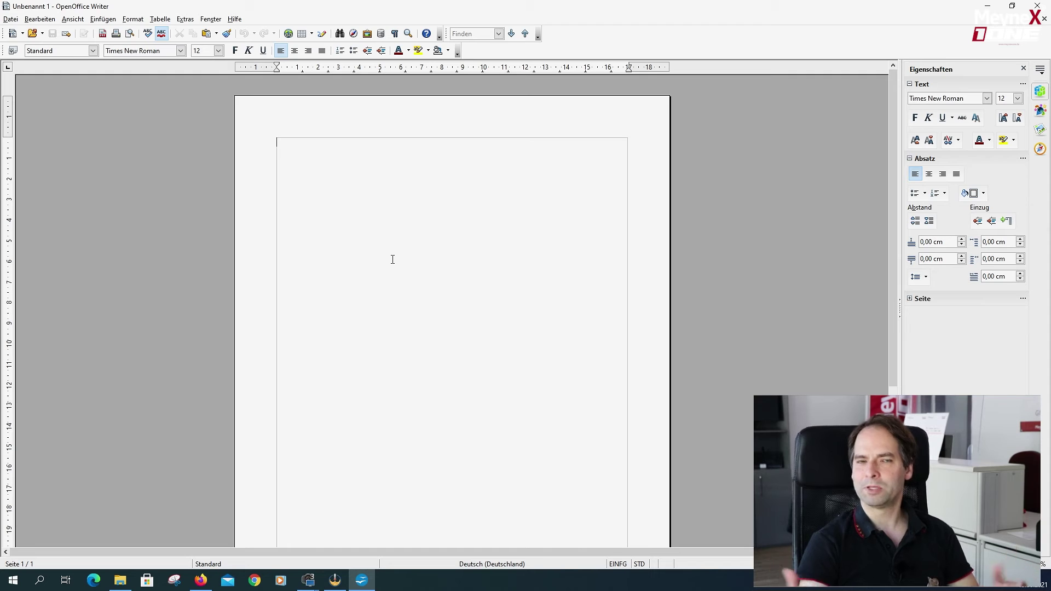
{"action": "left_click", "coordinate": [1042, 5]}
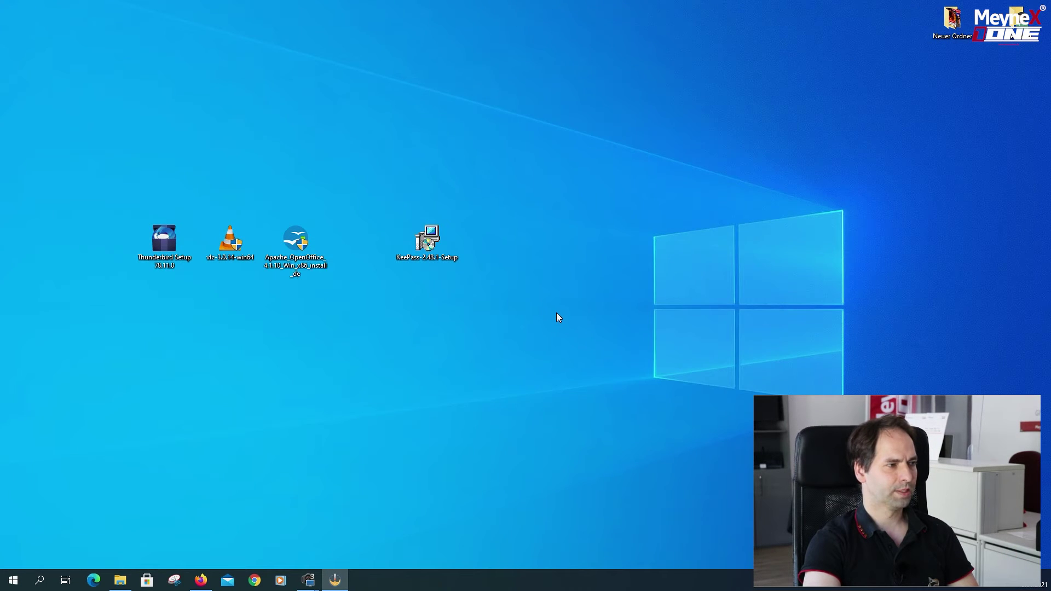
Launch the KeePass installer, accept the licence, and keep the default folder and full components.
{"action": "left_click_drag", "start_coordinate": [428, 241], "coordinate": [362, 242]}
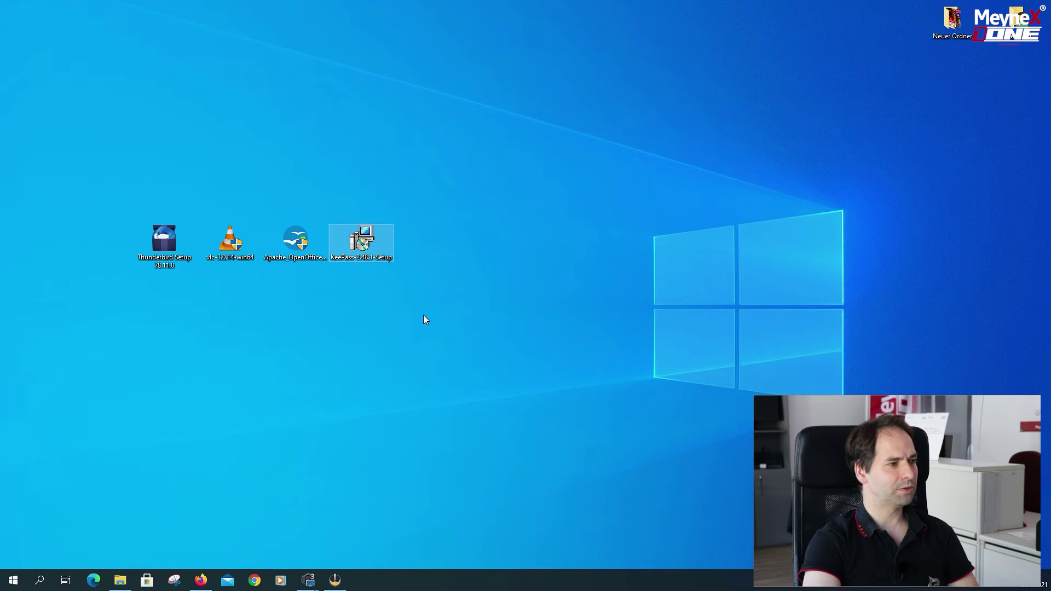
{"action": "double_click", "coordinate": [370, 243]}
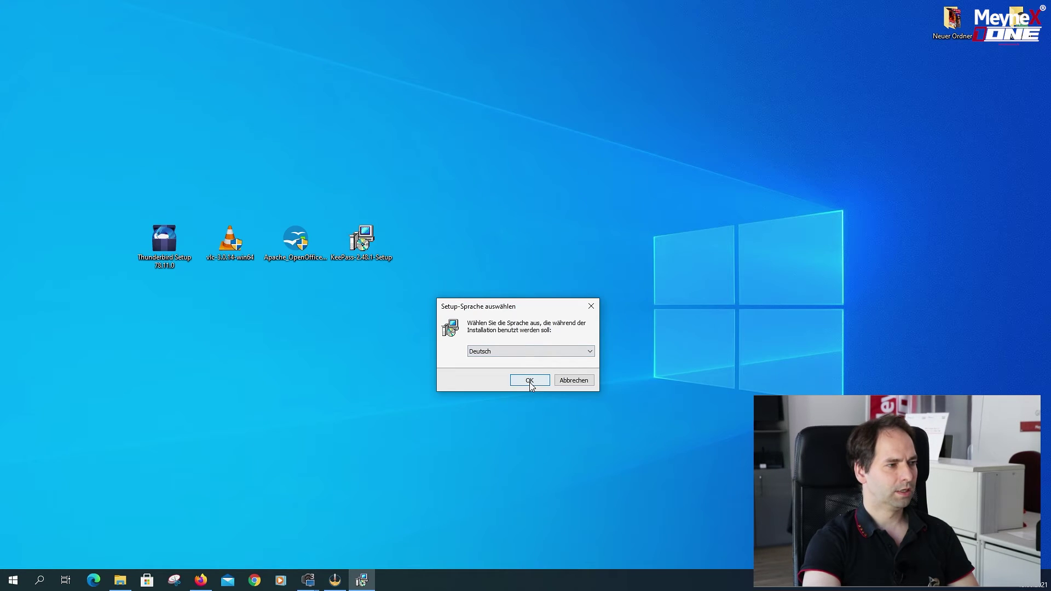
{"action": "left_click", "coordinate": [530, 382]}
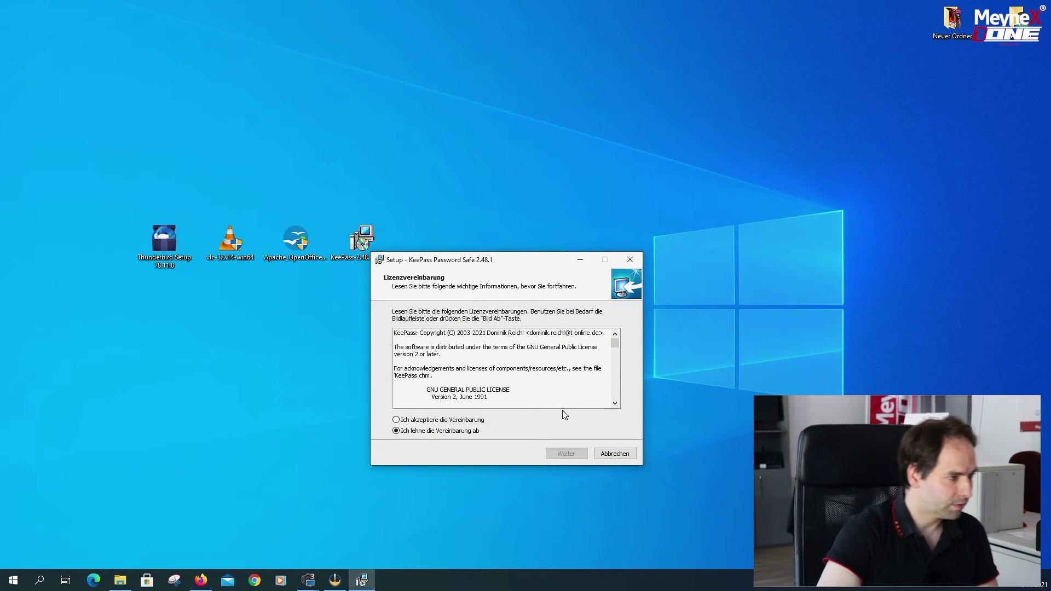
{"action": "left_click", "coordinate": [438, 419]}
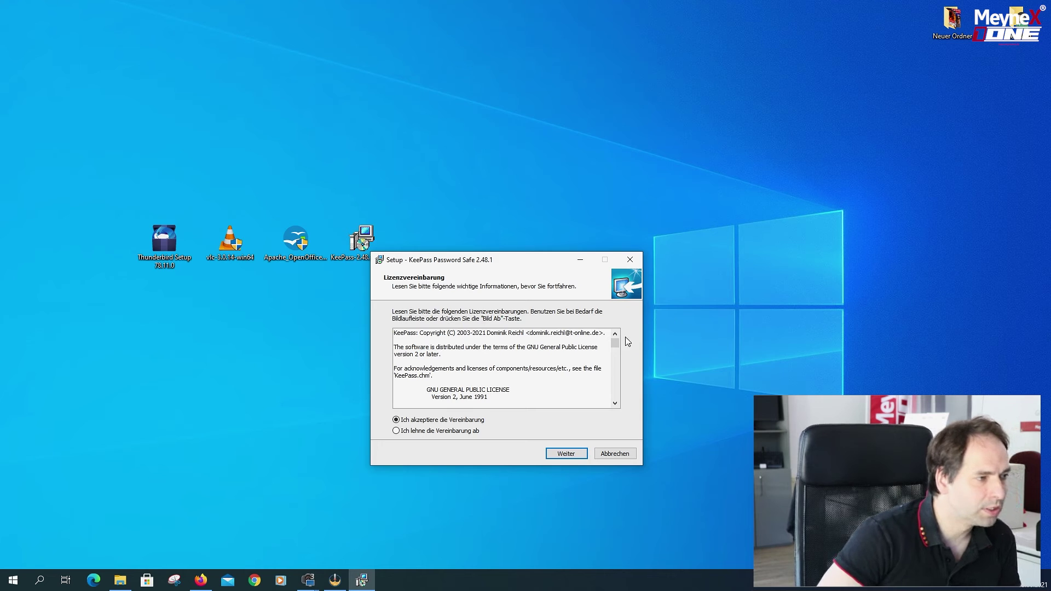
{"action": "scroll", "coordinate": [587, 408], "scroll_direction": "down", "scroll_amount": 20}
{"action": "scroll", "coordinate": [587, 408], "scroll_direction": "up", "scroll_amount": 3}
{"action": "scroll", "coordinate": [587, 408], "scroll_direction": "down", "scroll_amount": 3}
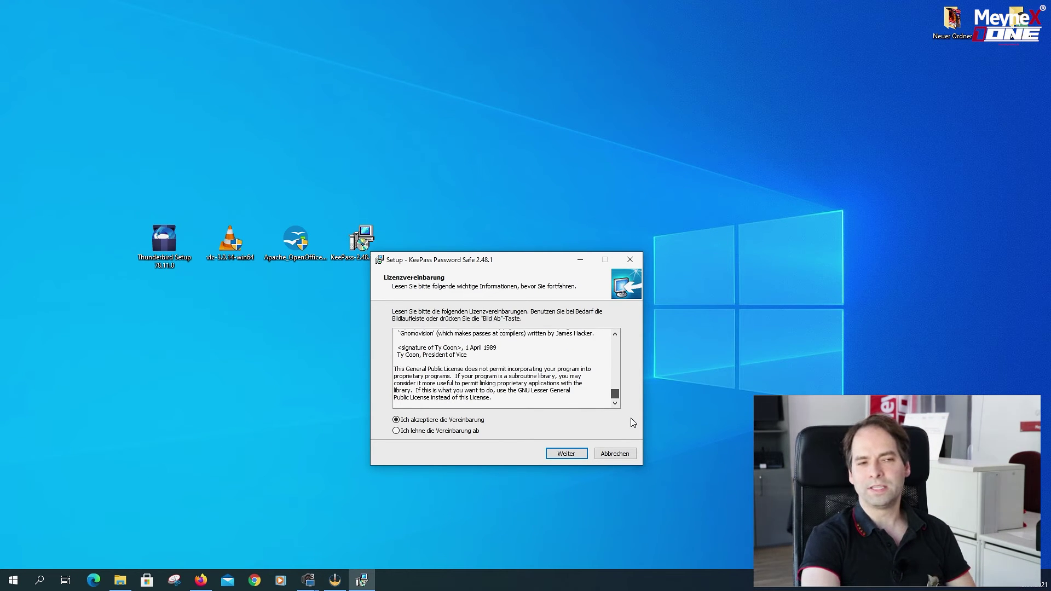
{"action": "left_click", "coordinate": [582, 454]}
{"action": "left_click", "coordinate": [580, 456]}
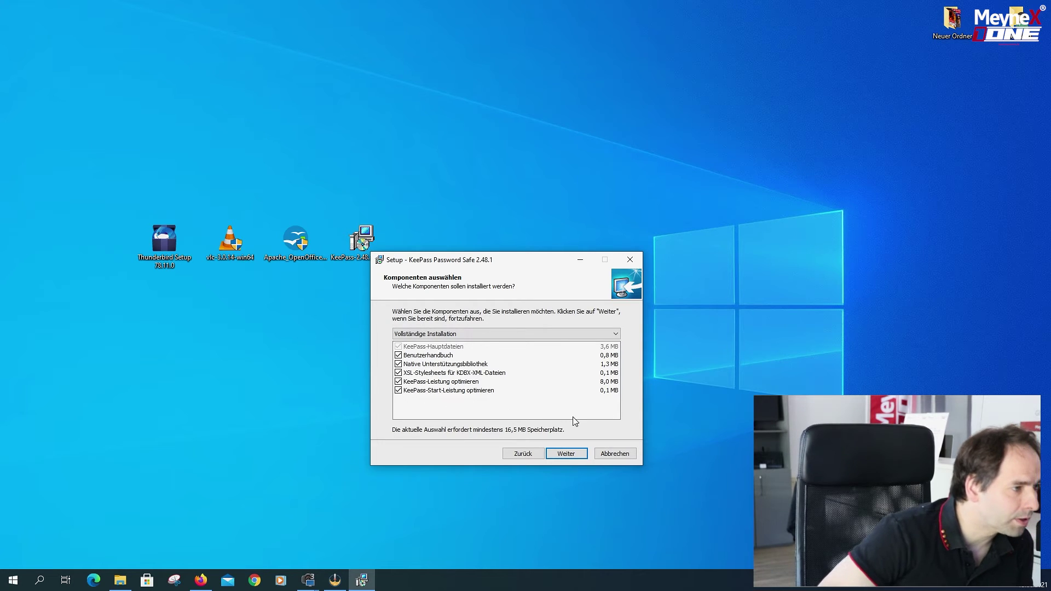
{"action": "left_click", "coordinate": [570, 456]}
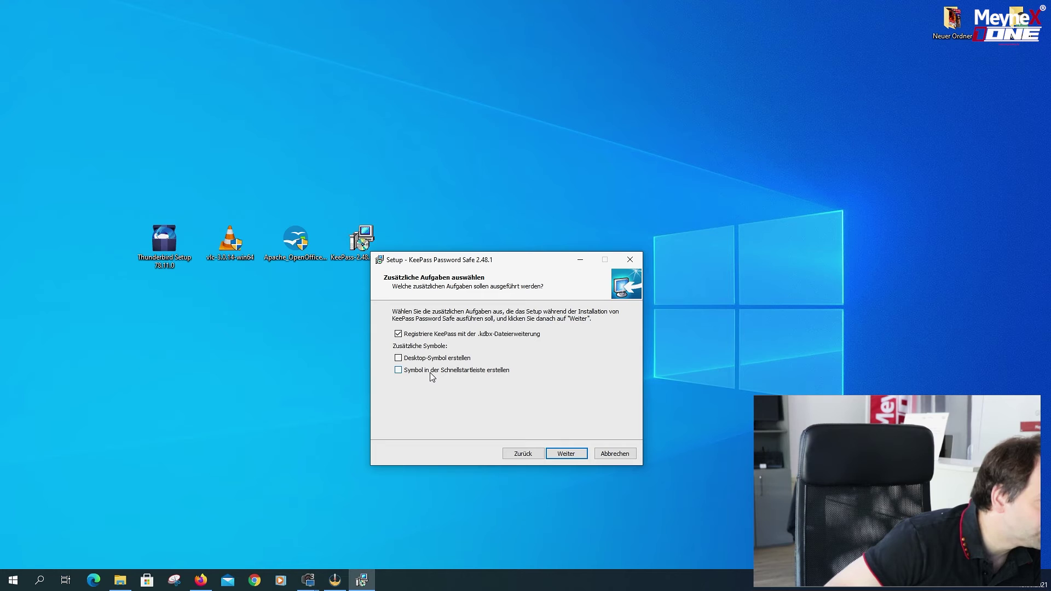
Add desktop and quick-launch shortcuts and install KeePass 2.48.1.
{"action": "left_click", "coordinate": [398, 371]}
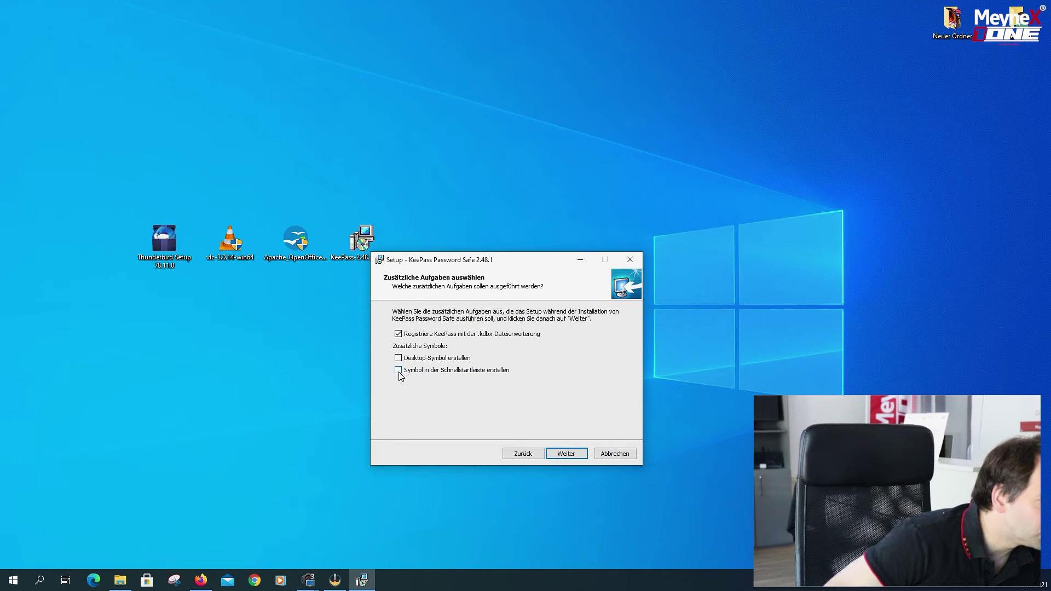
{"action": "left_click", "coordinate": [398, 358]}
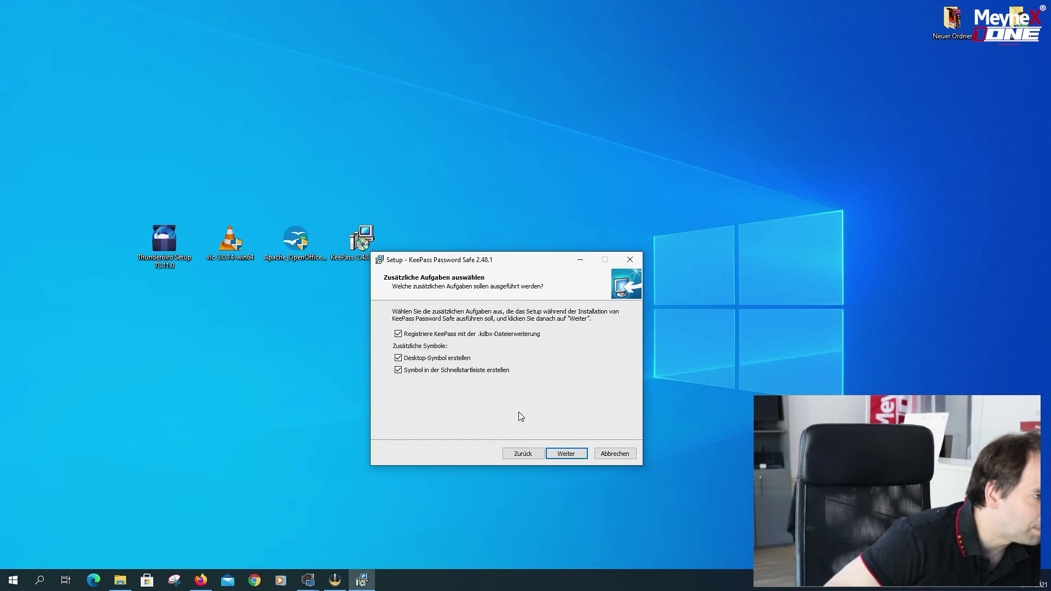
{"action": "left_click", "coordinate": [566, 454]}
{"action": "left_click", "coordinate": [569, 454]}
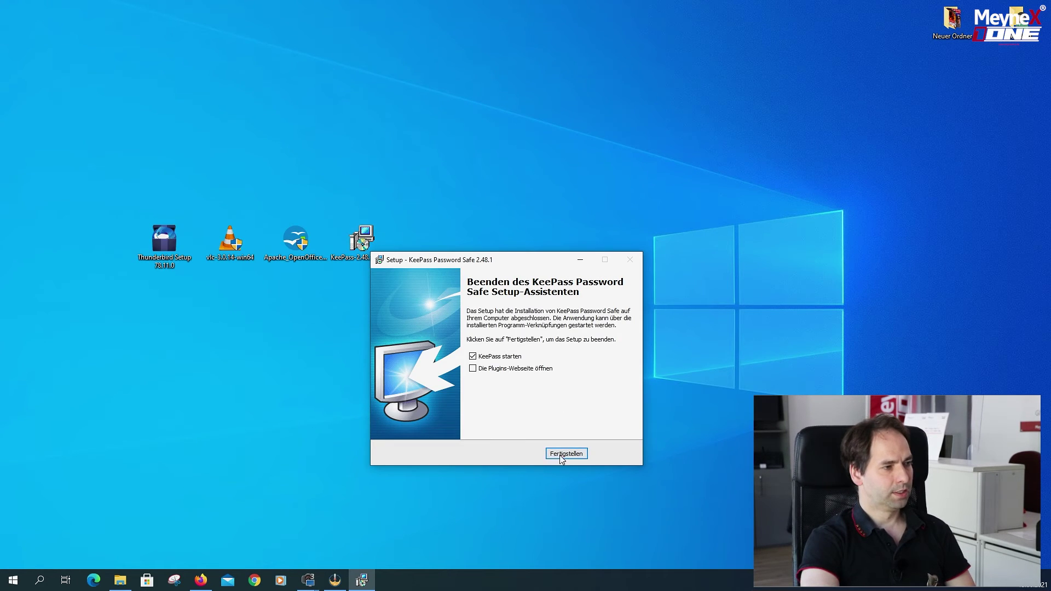
Finish the KeePass installer, enable automatic update checks, and maximize the empty KeePass window.
{"action": "left_click", "coordinate": [567, 452]}
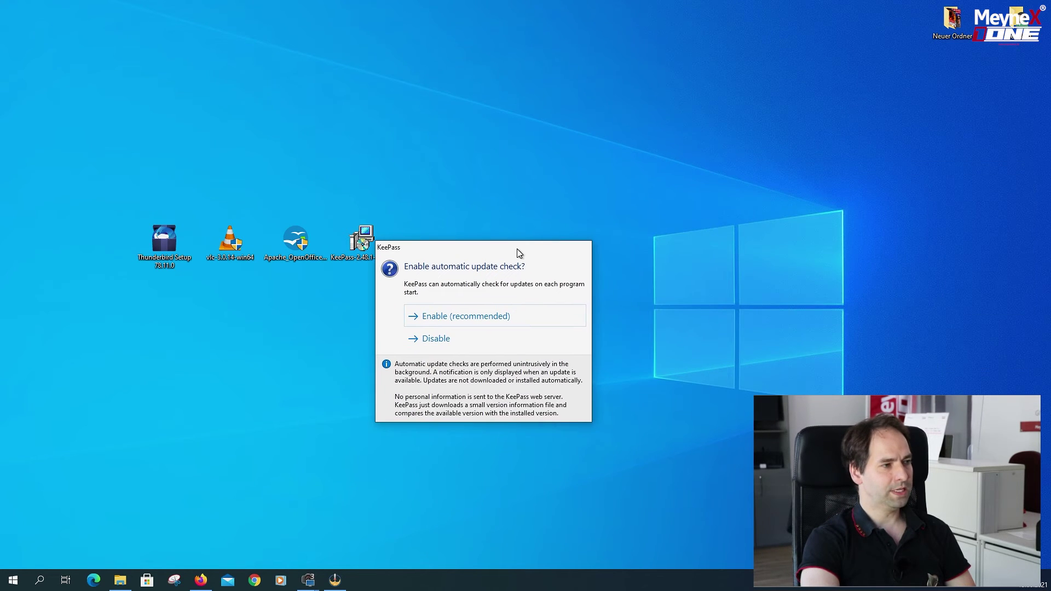
{"action": "left_click_drag", "start_coordinate": [519, 251], "coordinate": [549, 251]}
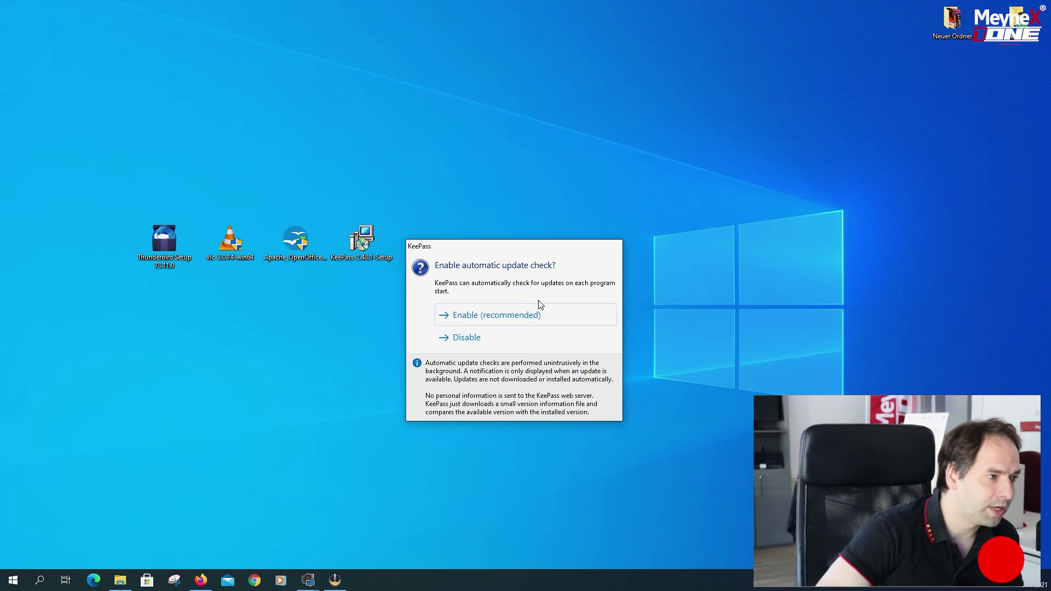
{"action": "left_click", "coordinate": [488, 315]}
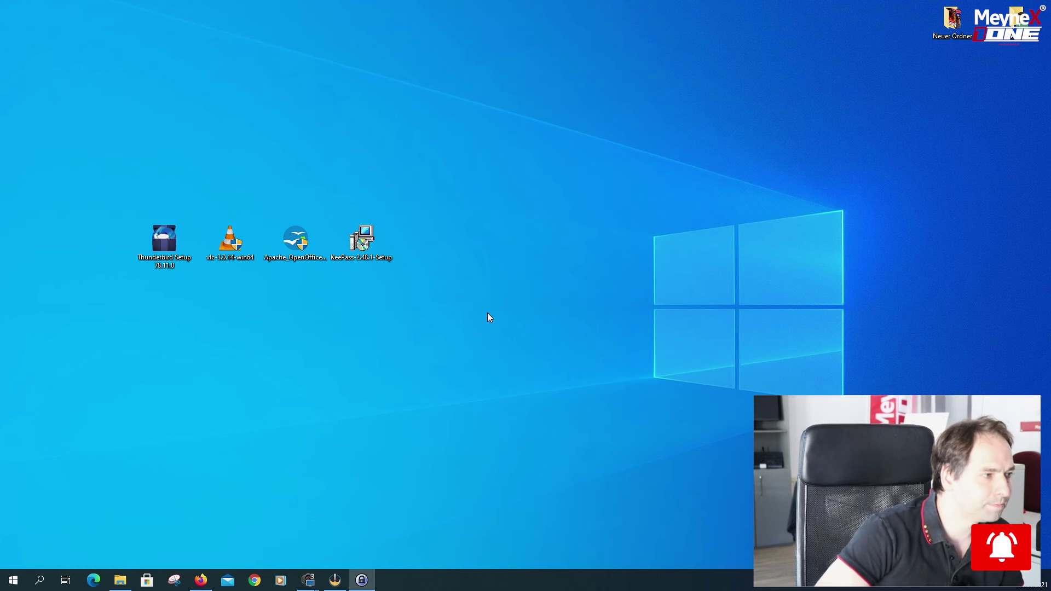
{"action": "left_click_drag", "start_coordinate": [603, 263], "coordinate": [545, 154]}
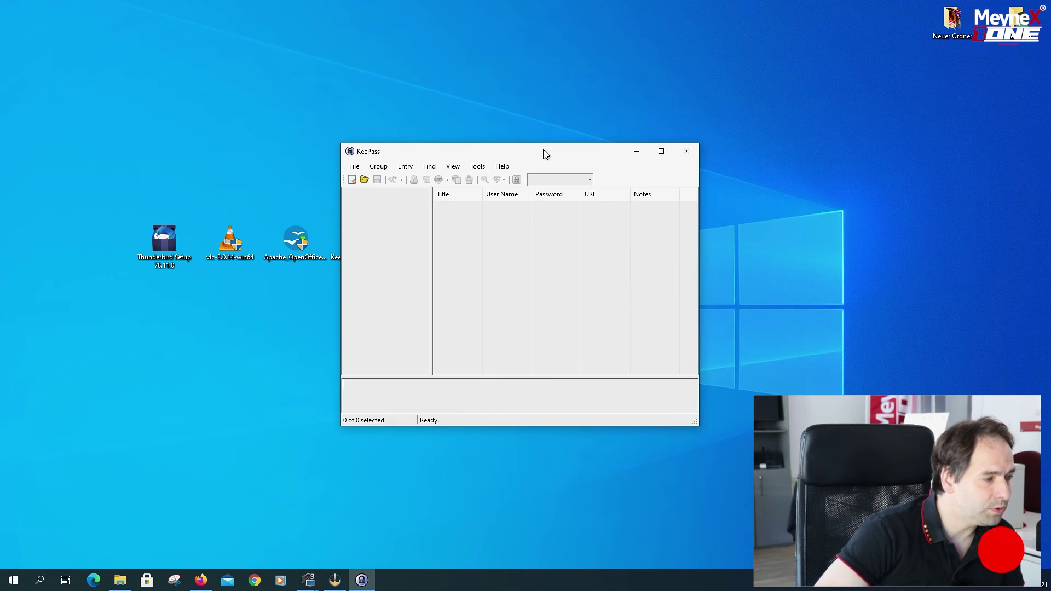
{"action": "double_click", "coordinate": [544, 155]}
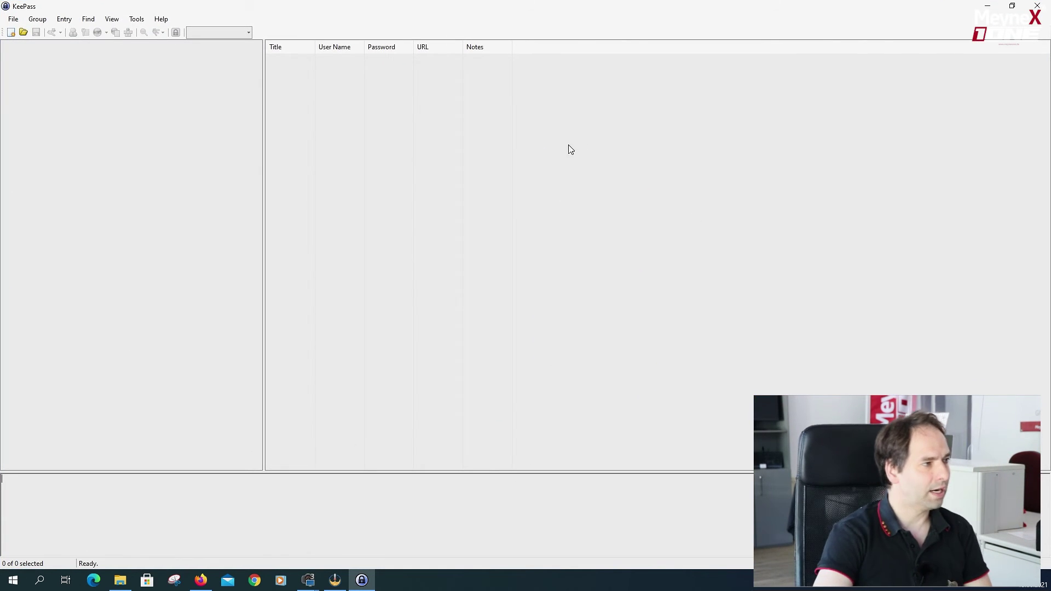
Start a new KeePass database and save it as Database.kdbx in Documents.
{"action": "left_click", "coordinate": [10, 32]}
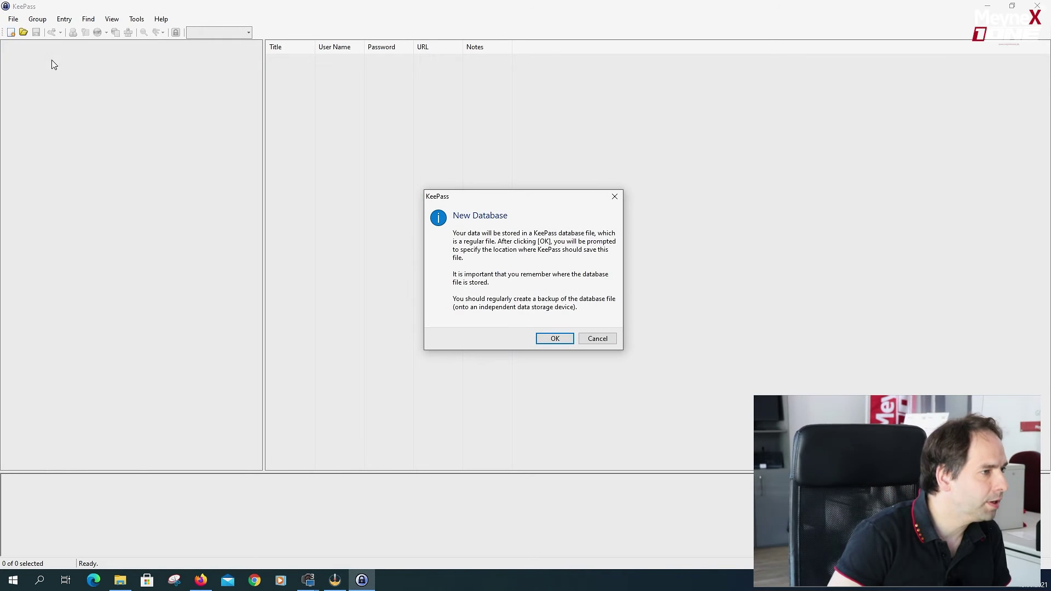
{"action": "left_click", "coordinate": [555, 338]}
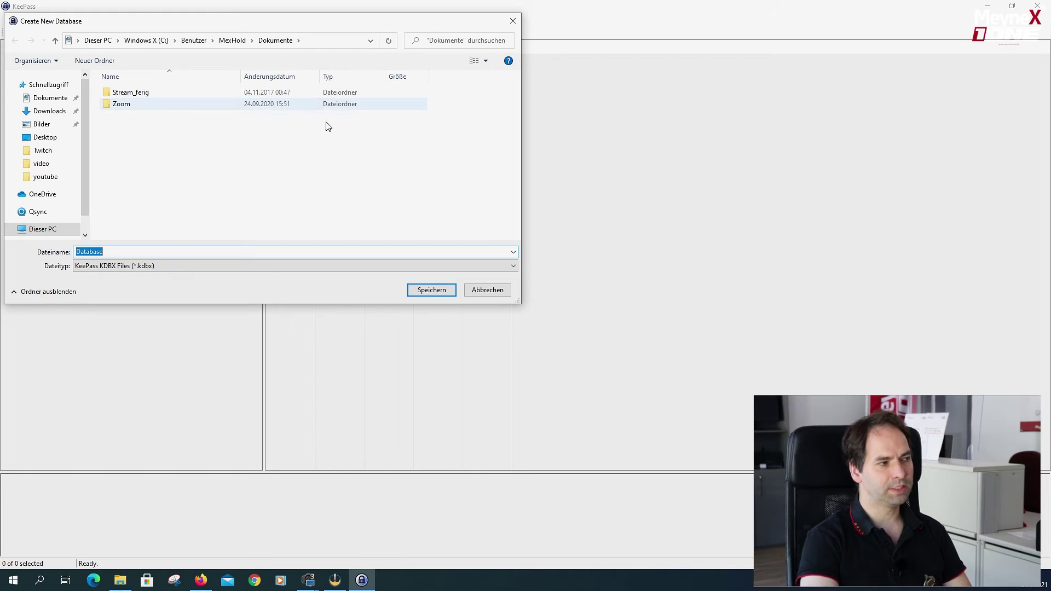
{"action": "left_click", "coordinate": [440, 293]}
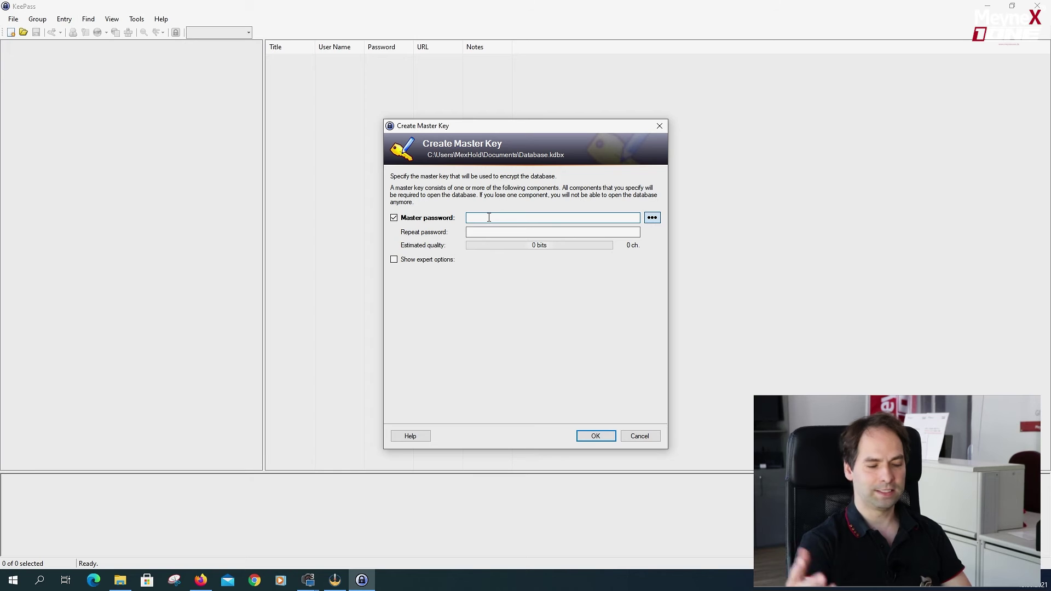
Enter and repeat a short master password, accepting the weak-password warning.
{"action": "type", "text": "ab"}
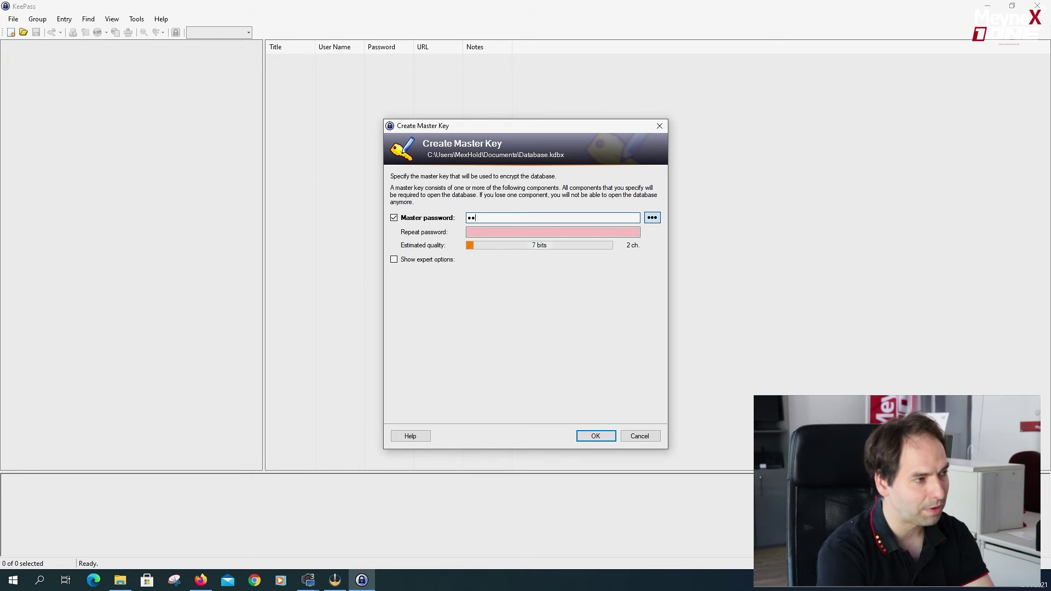
{"action": "left_click", "coordinate": [537, 230]}
{"action": "type", "text": "abcde"}
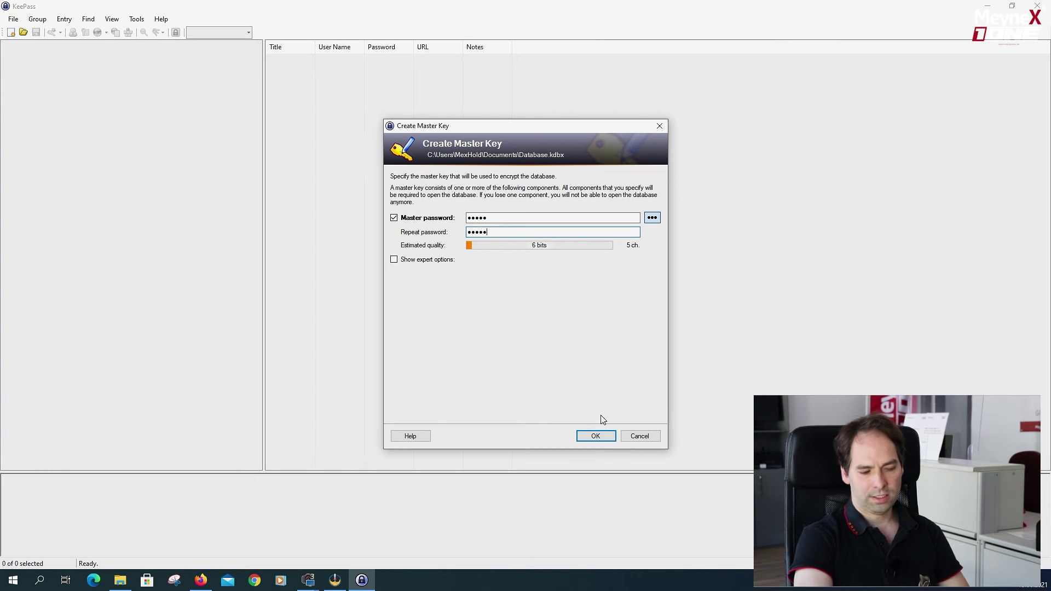
{"action": "left_click", "coordinate": [595, 439]}
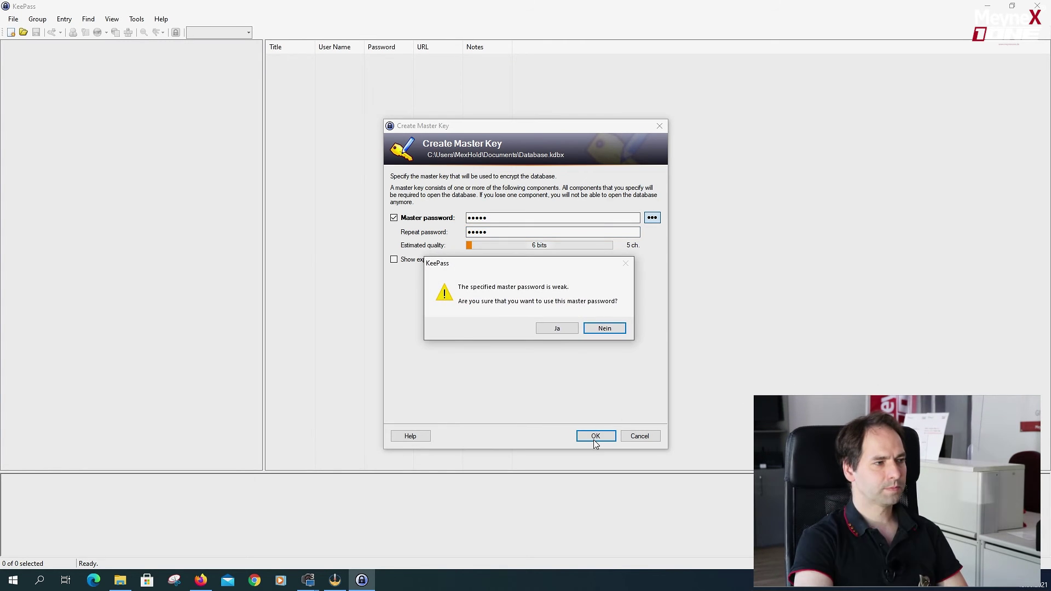
{"action": "left_click", "coordinate": [558, 329]}
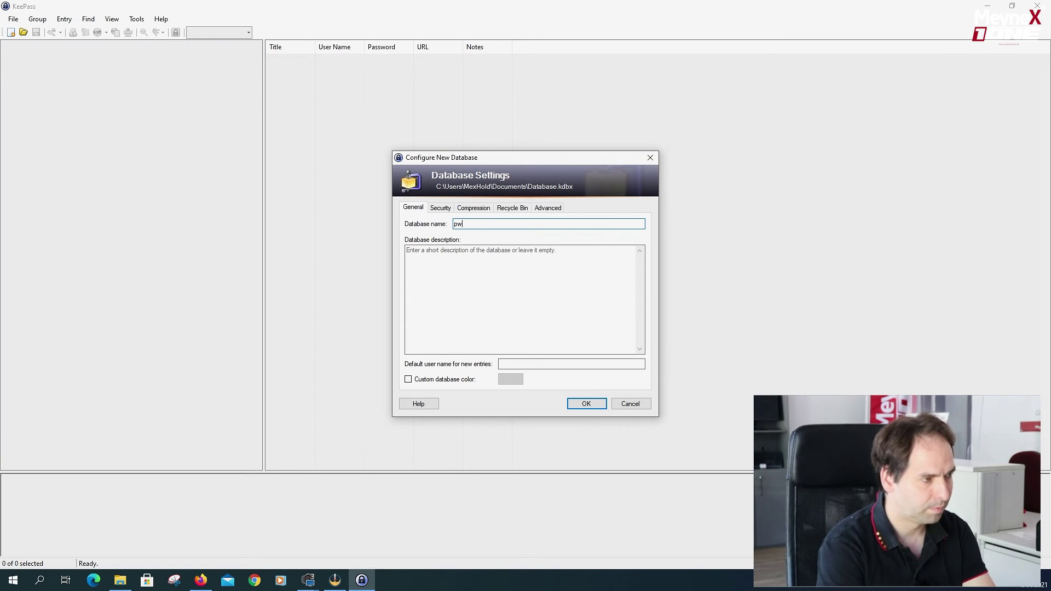
Accept the default database settings, skip the emergency sheet, and select the Windows group.
{"action": "left_click", "coordinate": [586, 403]}
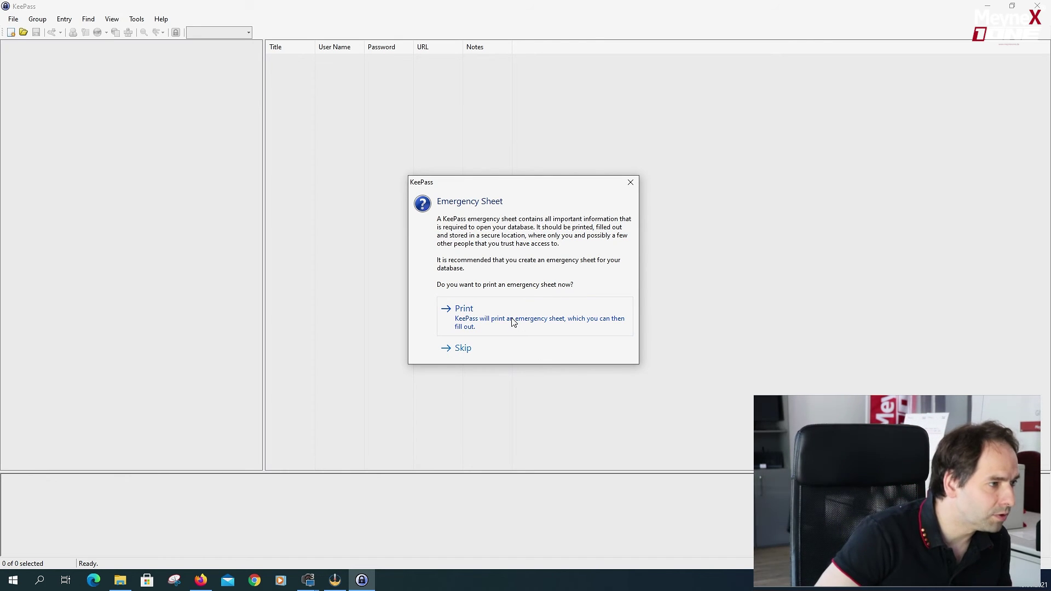
{"action": "left_click", "coordinate": [461, 350]}
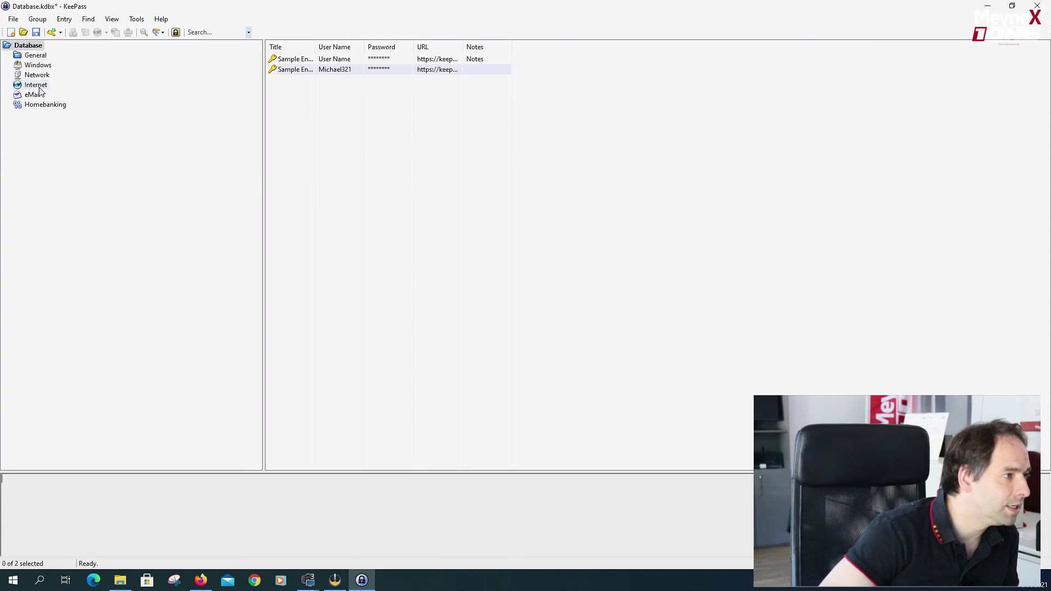
{"action": "left_click", "coordinate": [41, 66]}
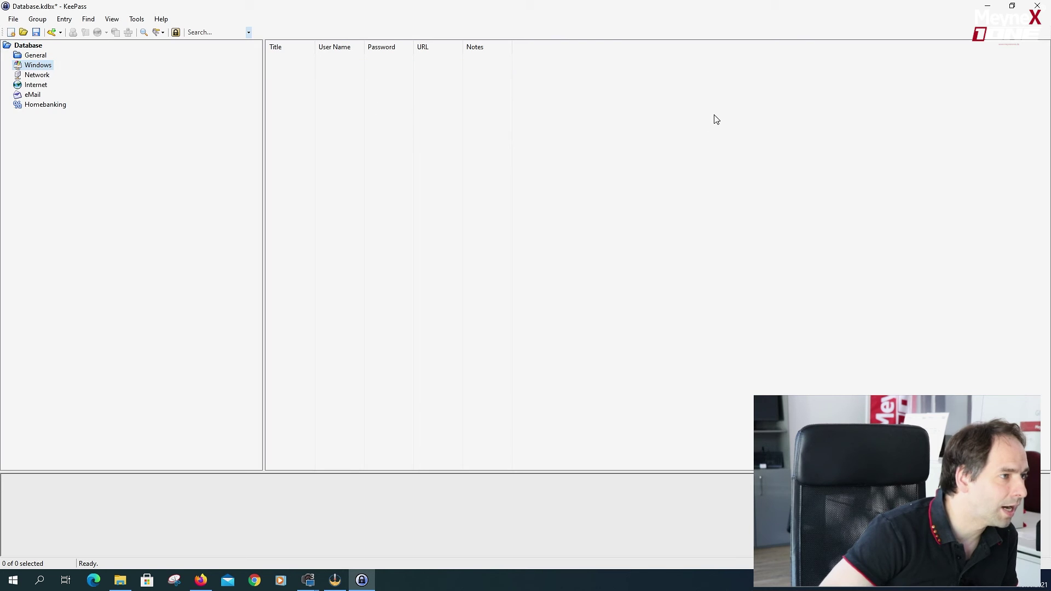
Add a 'windows' entry with its generated password to the Windows group, then save and exit KeePass.
{"action": "right_click", "coordinate": [622, 162]}
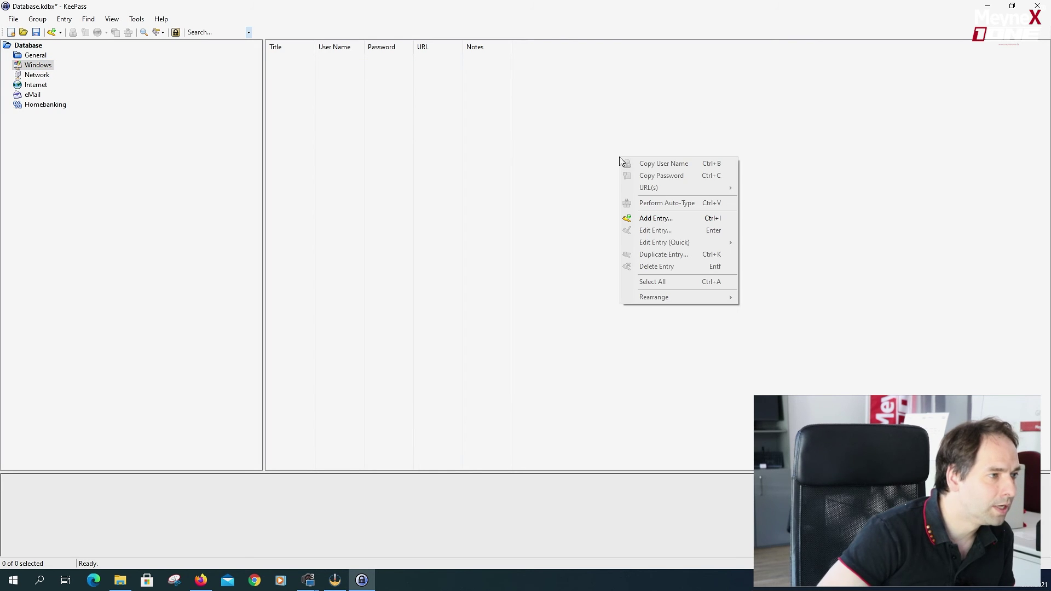
{"action": "left_click", "coordinate": [658, 219]}
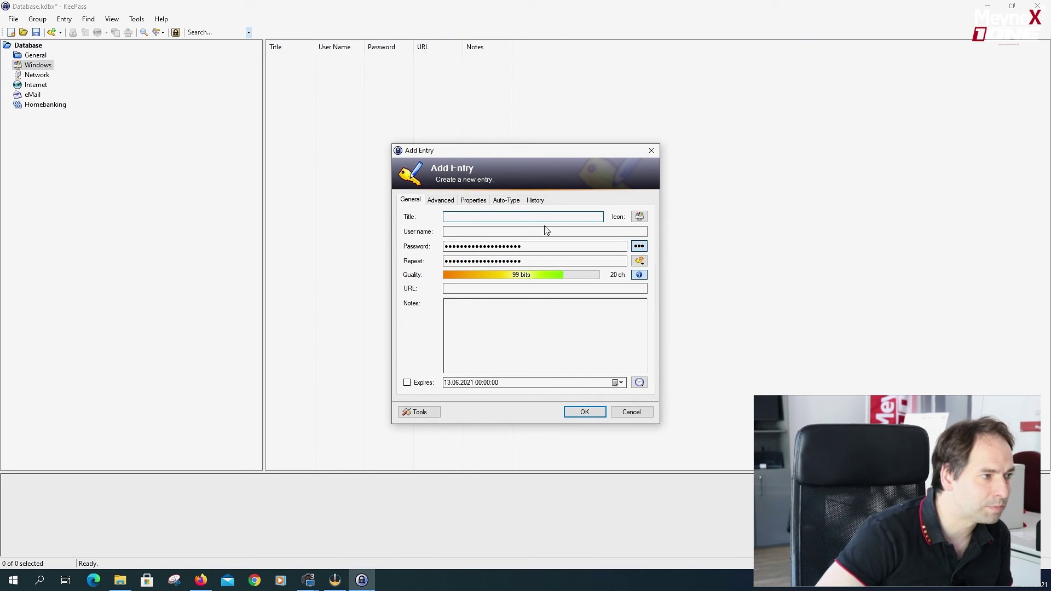
{"action": "type", "text": "w"}
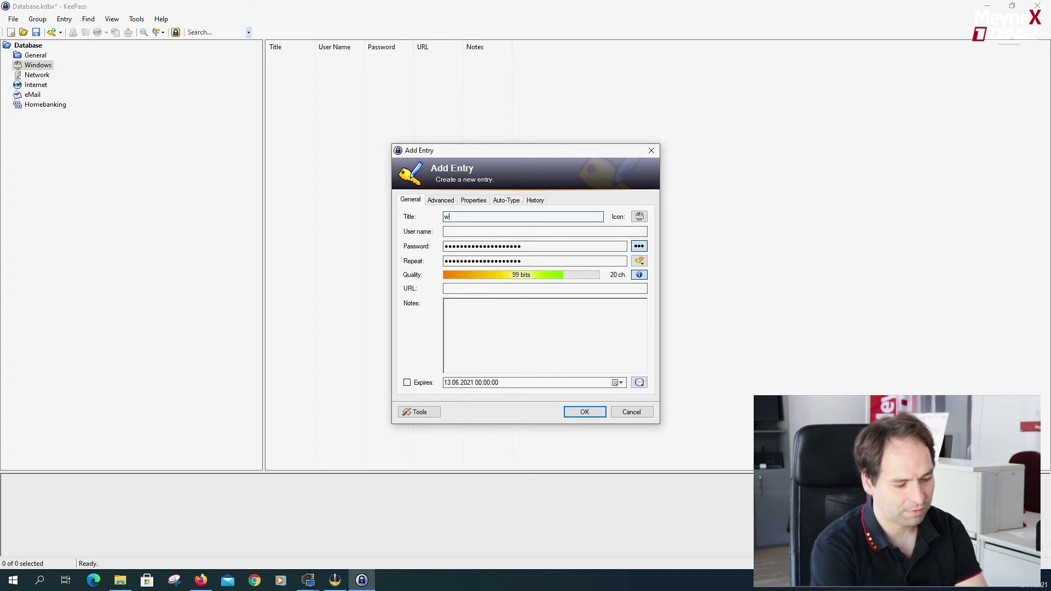
{"action": "type", "text": "indows"}
{"action": "left_click", "coordinate": [472, 232]}
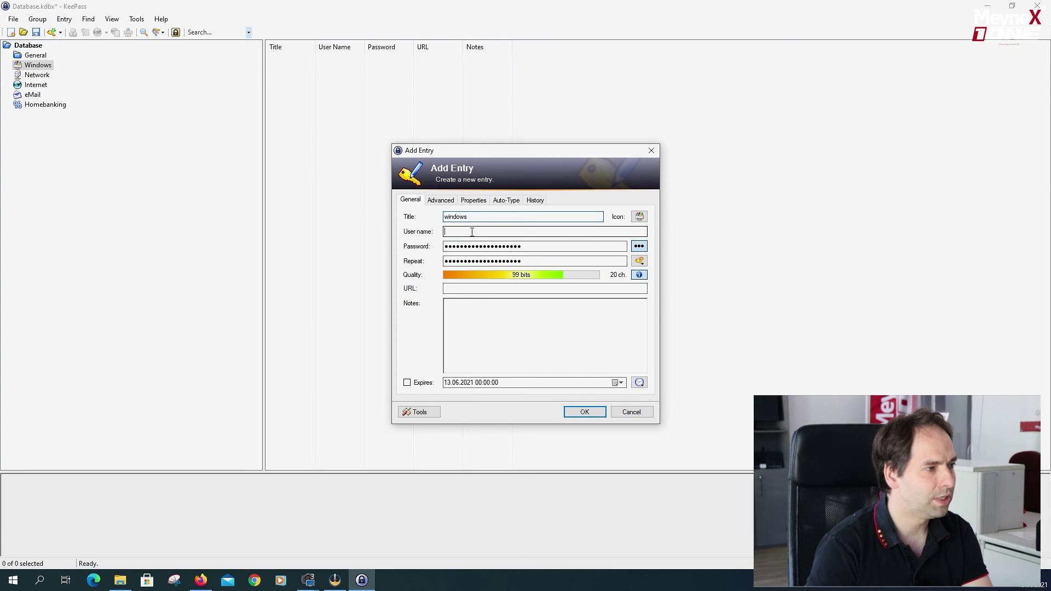
{"action": "left_click", "coordinate": [639, 246]}
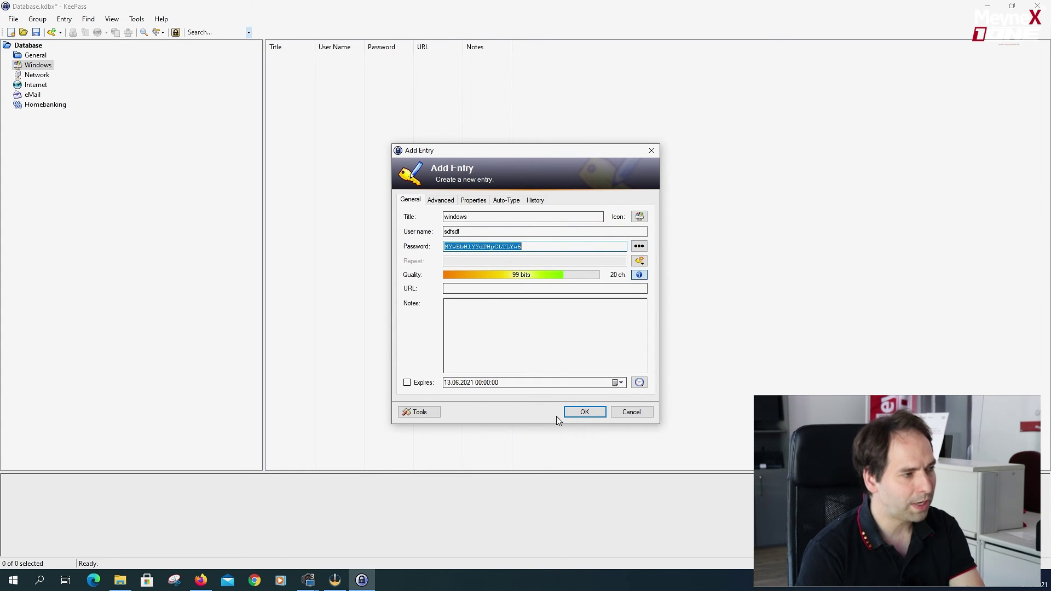
{"action": "left_click", "coordinate": [639, 246]}
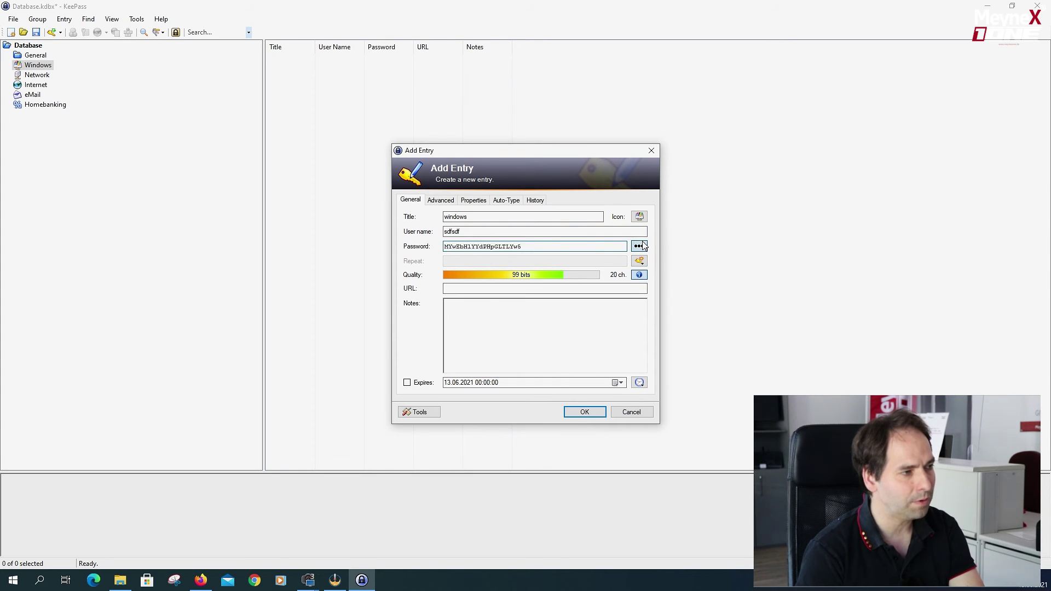
{"action": "left_click", "coordinate": [586, 412]}
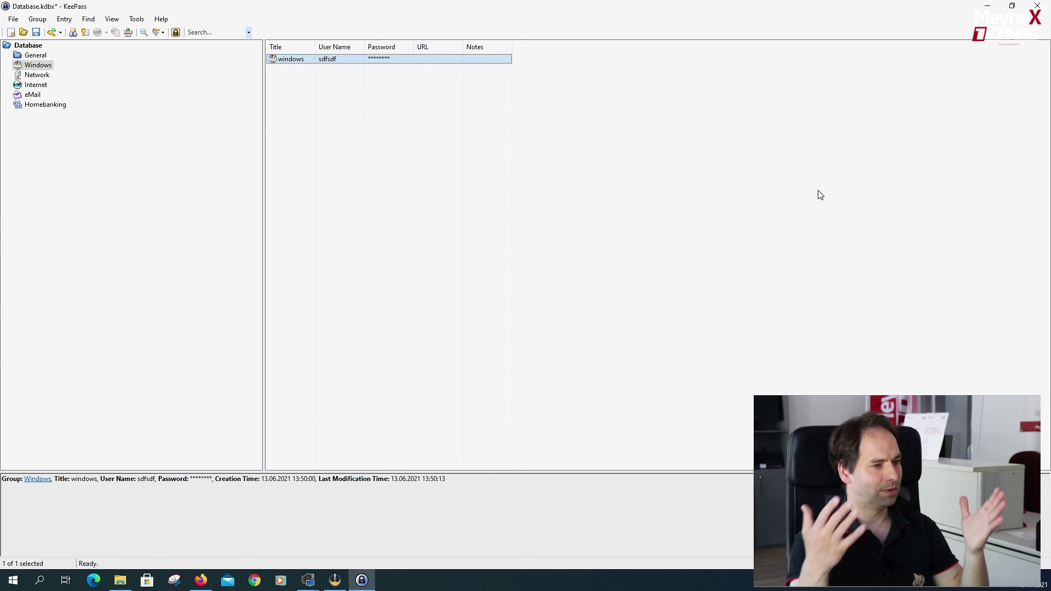
{"action": "left_click", "coordinate": [1038, 6]}
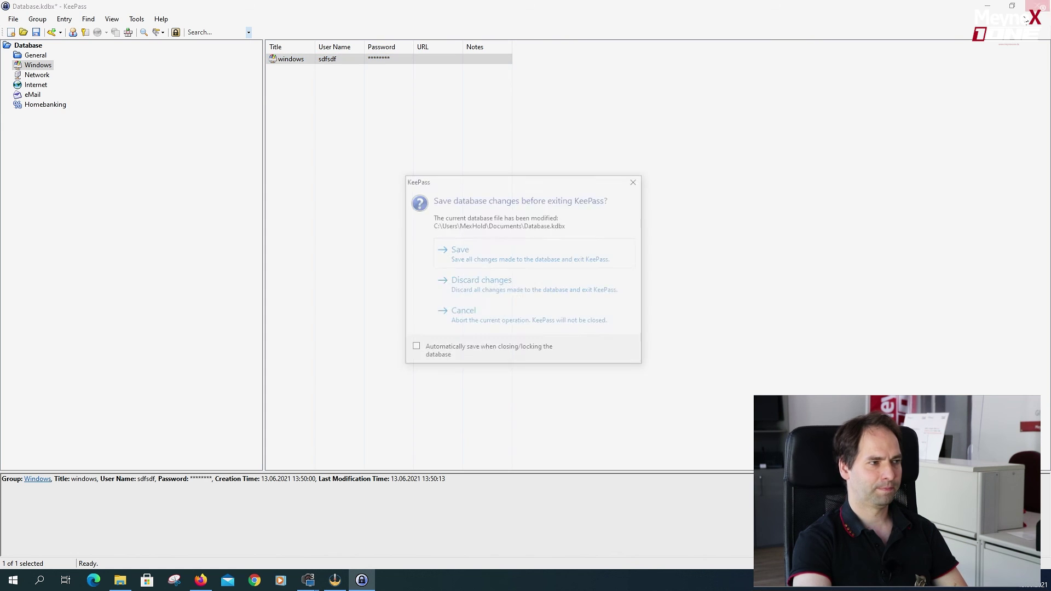
{"action": "left_click", "coordinate": [474, 257]}
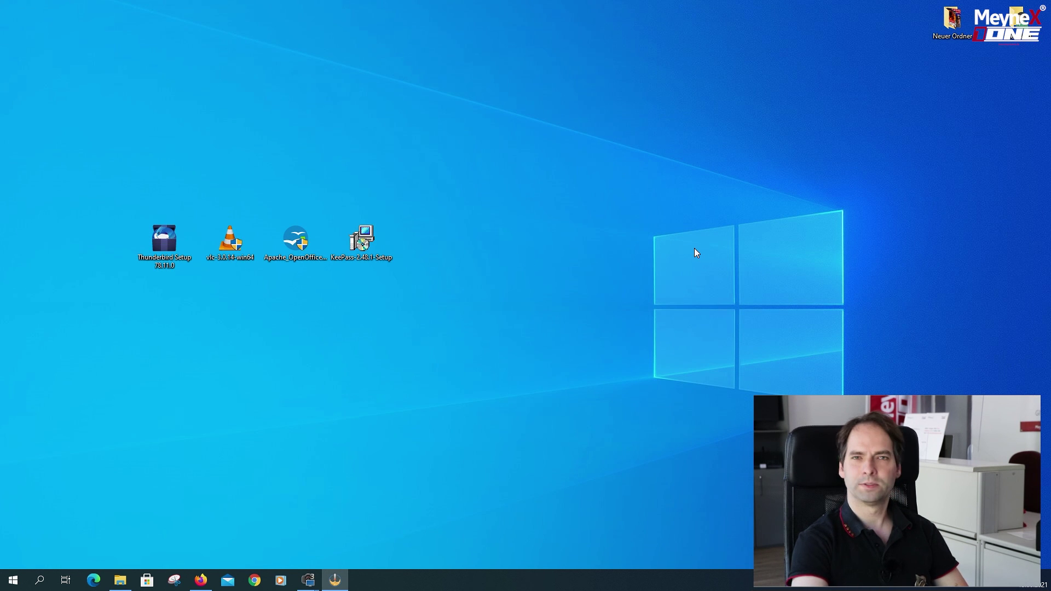